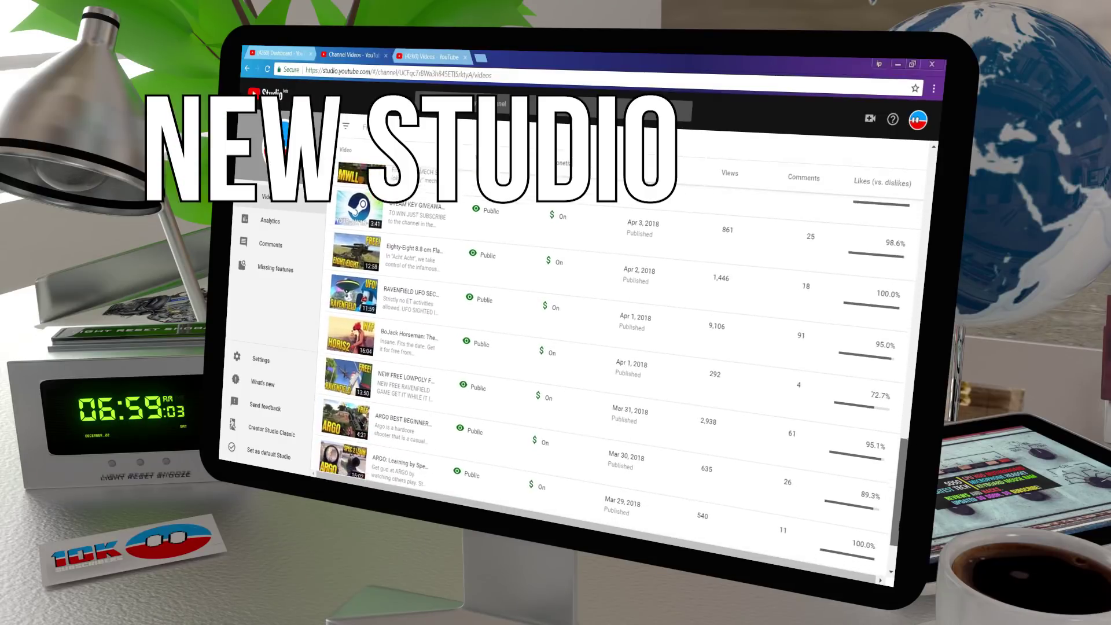
scroll(616, 365, down, 5)
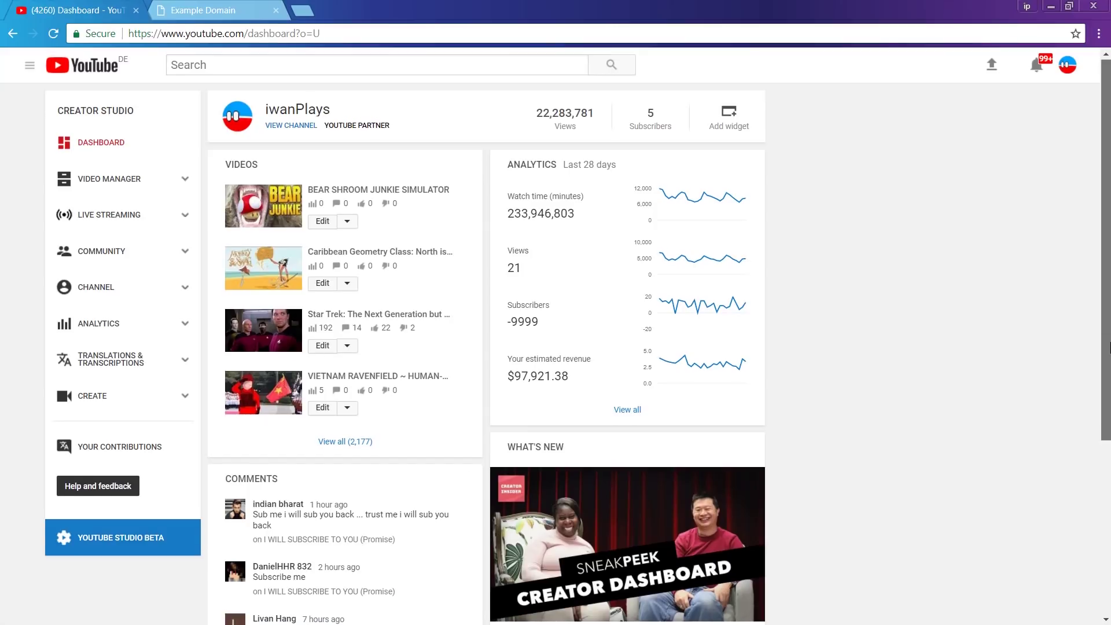
Scroll the classic dashboard down to the What's New 'Studio Dashboard - Sneak Peek!' card.
scroll(1109, 395, down, 2)
drag(1108, 395, 1098, 452)
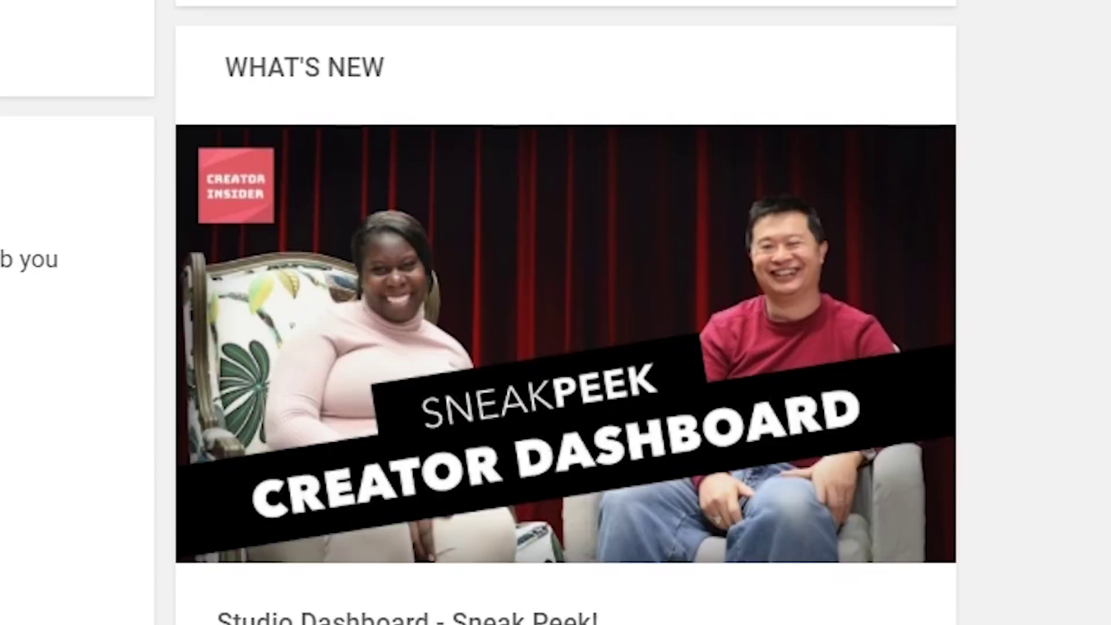
Play the 'Studio Dashboard - Sneak Peek!' video and scrub through it to around 1:36.
click(566, 343)
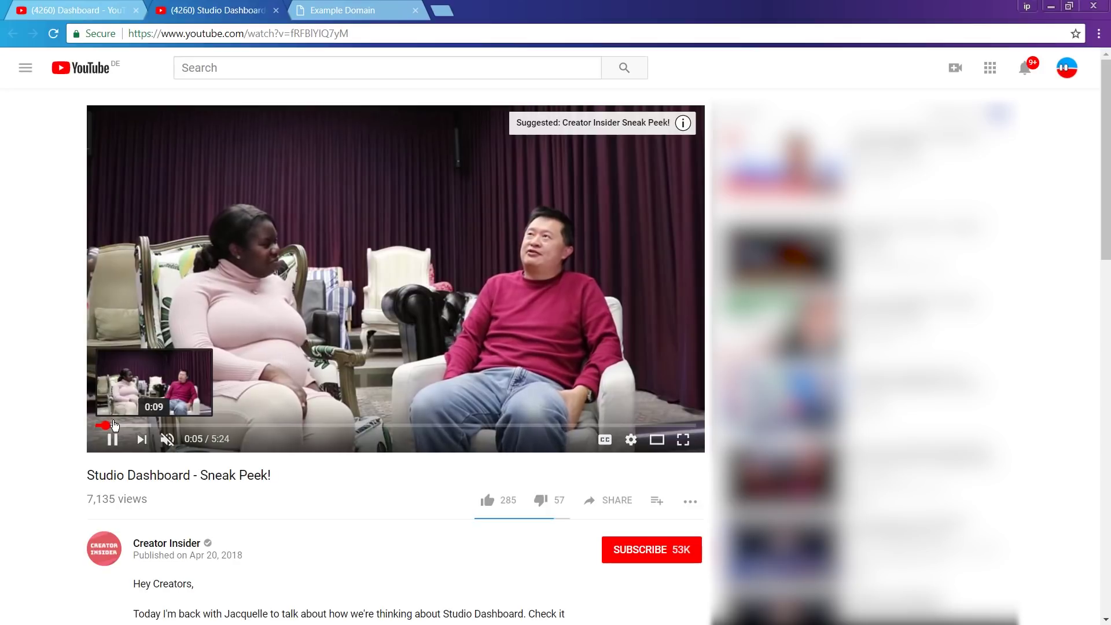
mouse_move(114, 425)
mouse_down()
mouse_move(665, 428)
mouse_move(286, 398)
mouse_move(116, 404)
mouse_move(105, 431)
mouse_move(435, 442)
mouse_move(441, 421)
mouse_move(274, 424)
mouse_move(602, 436)
mouse_move(128, 414)
mouse_up()
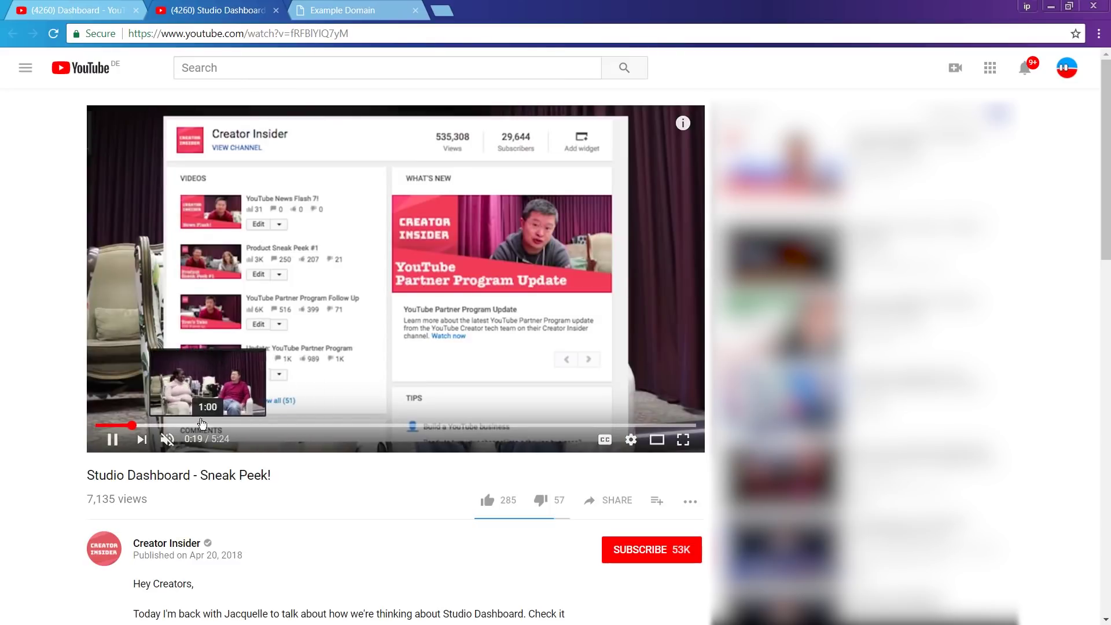
click(172, 426)
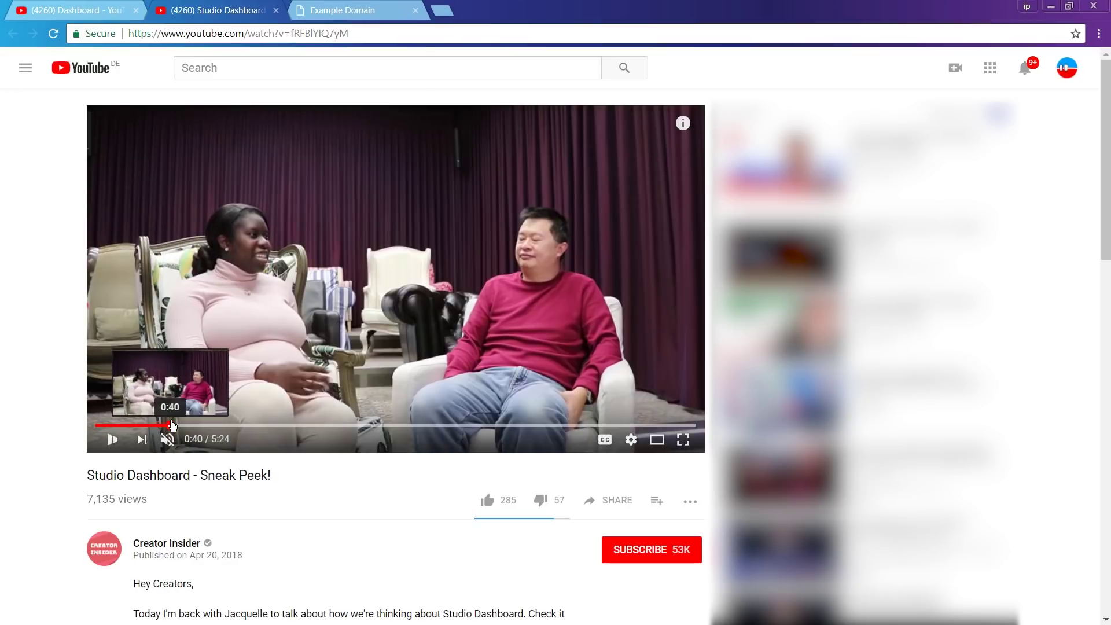
drag(172, 425, 223, 425)
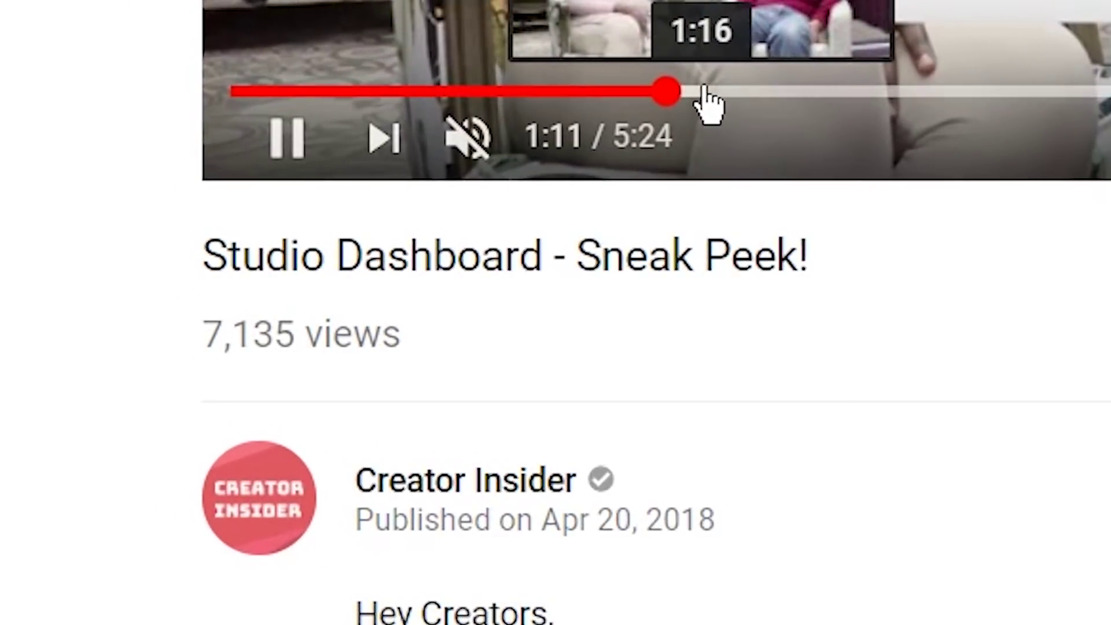
click(703, 92)
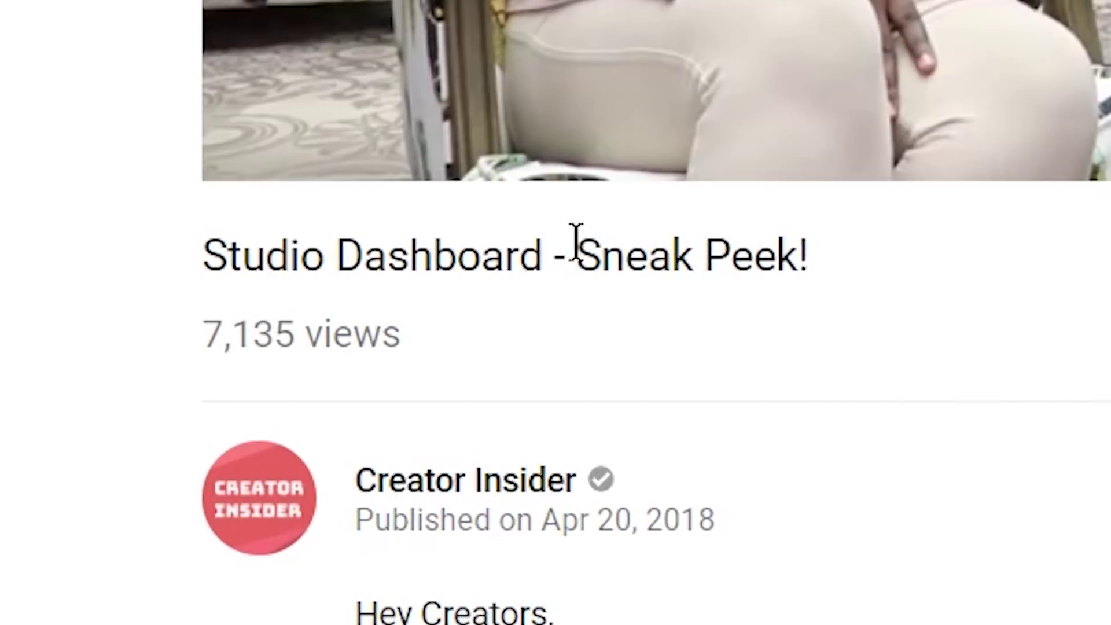
drag(752, 90, 1110, 34)
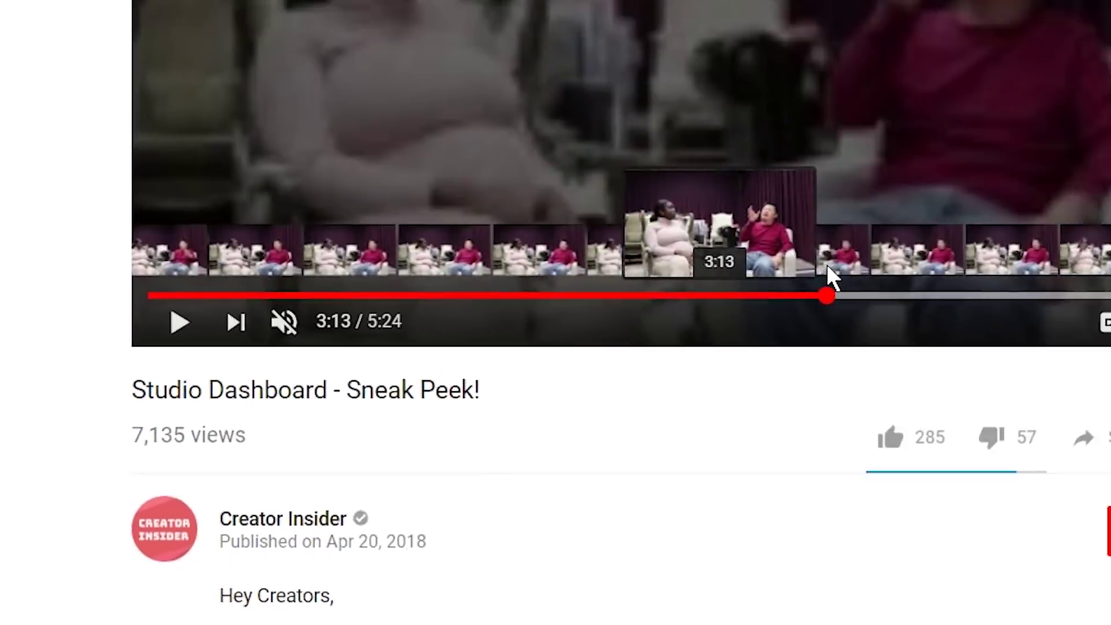
drag(828, 268, 486, 266)
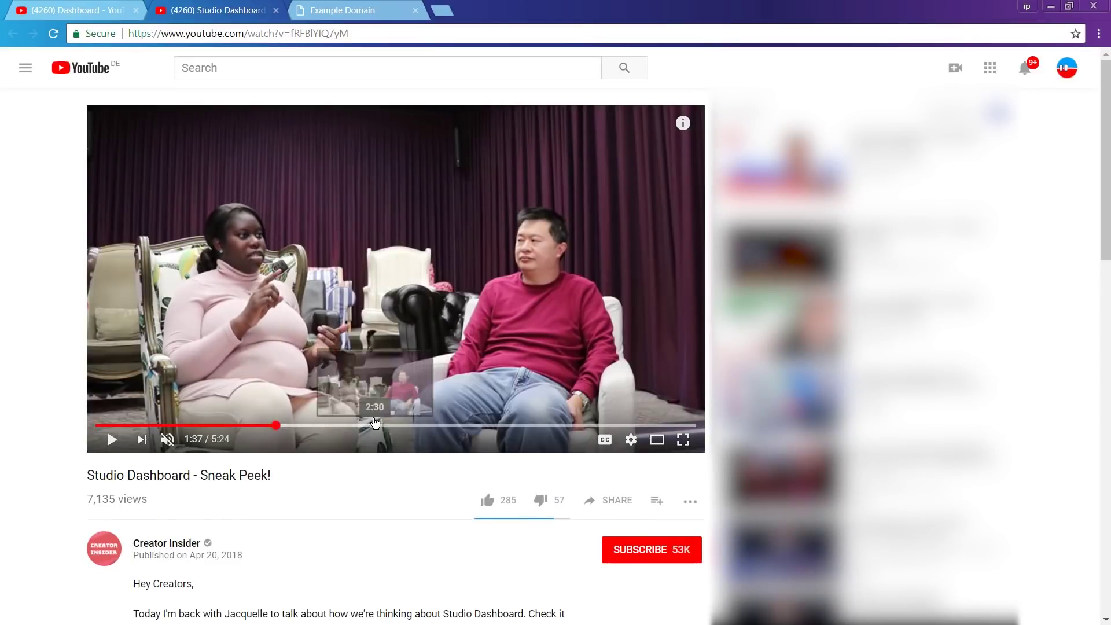
Expand the sneak-peek video's full description with SHOW MORE.
scroll(375, 423, down, 7)
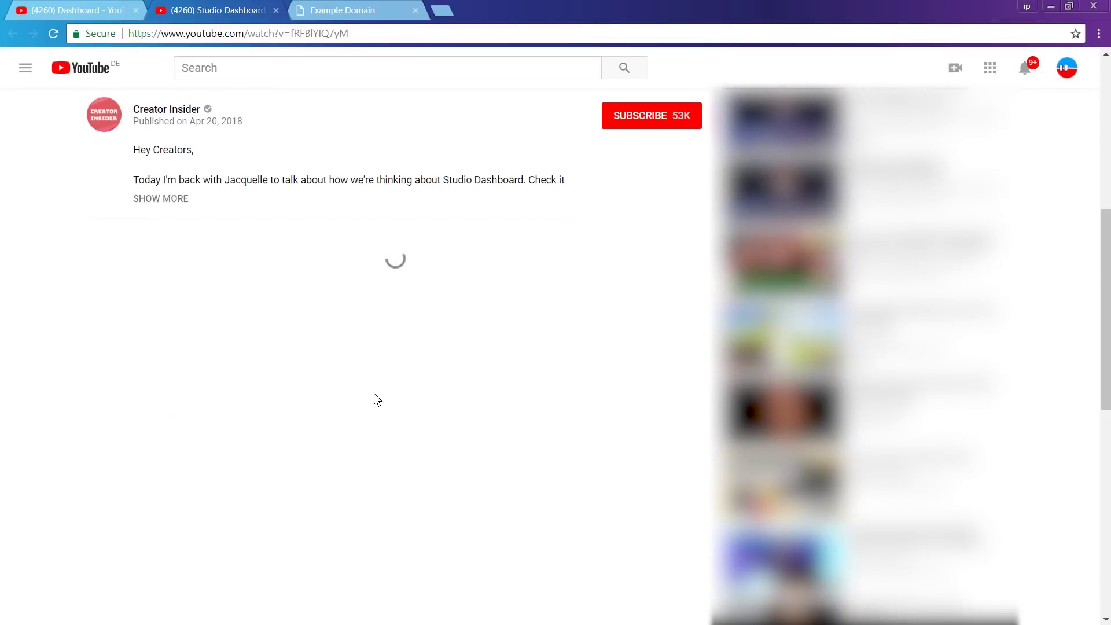
scroll(365, 376, up, 2)
click(162, 346)
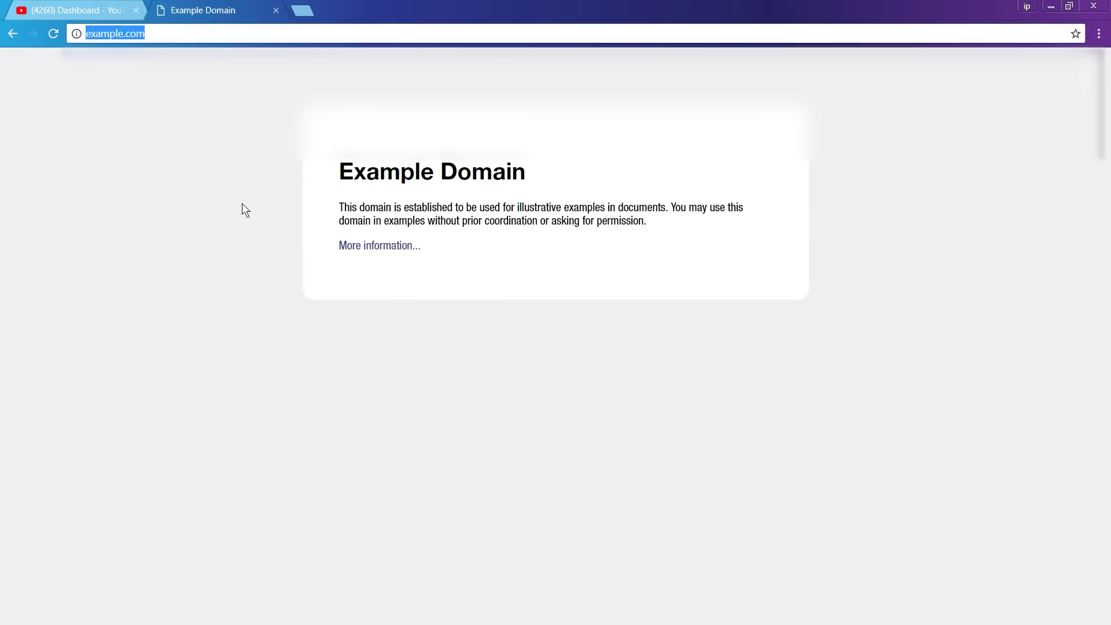
Enter studio.youtube.com in the Example Domain tab's address bar.
text(studio)
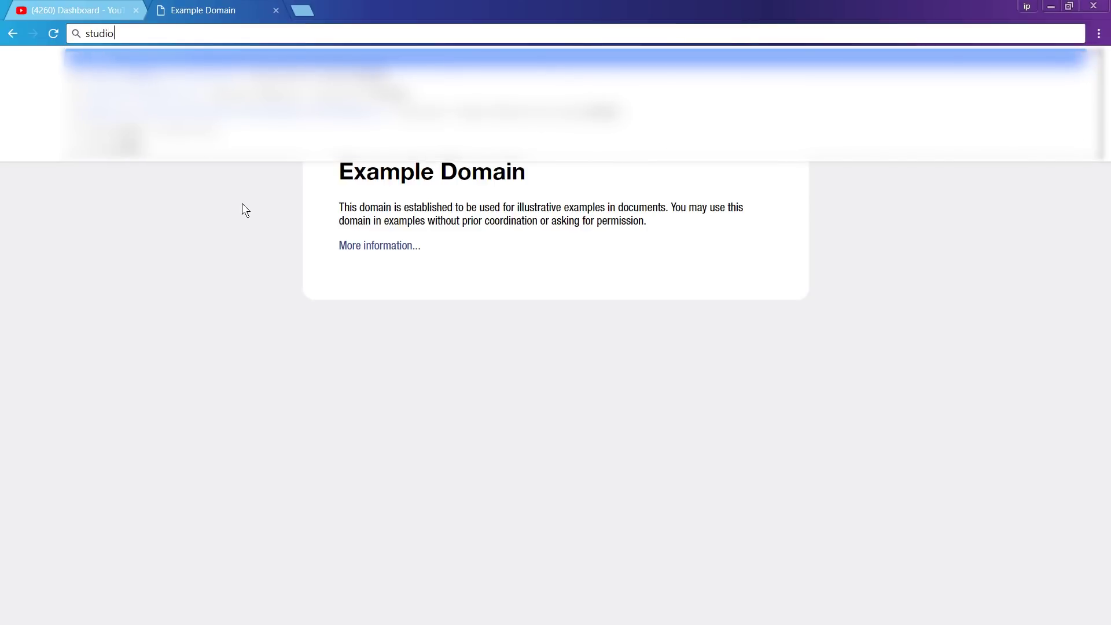
text(.youtube.com/#/channel/UCFqc7rBWa3h845ETl5rktyA/videos)
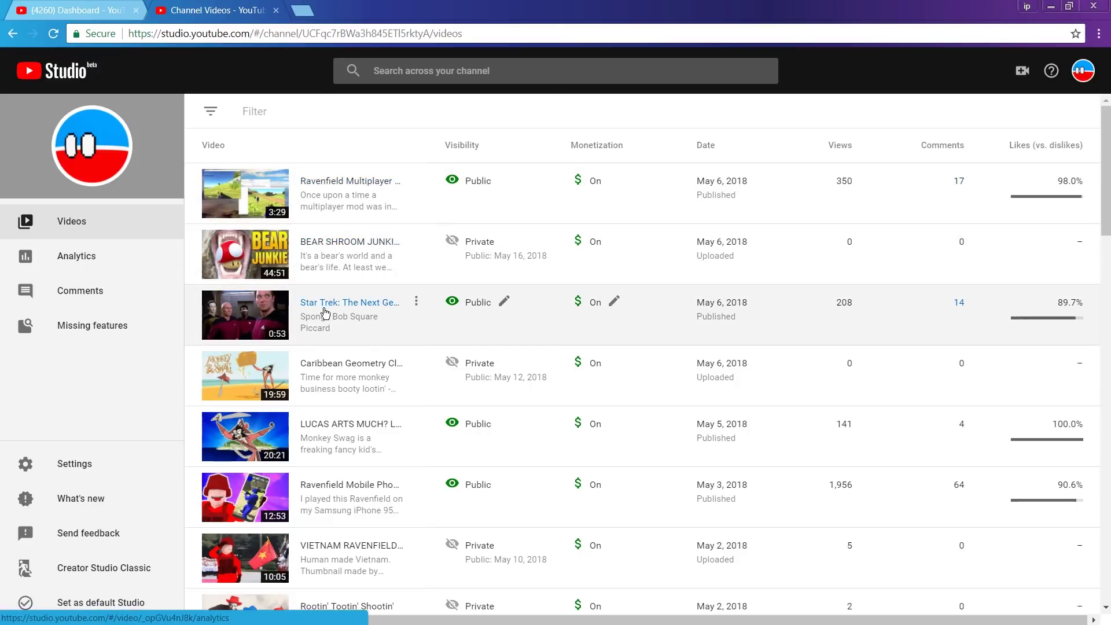
Open the classic Video Manager in a new tab, scroll it, then return to the Studio Videos list.
click(307, 605)
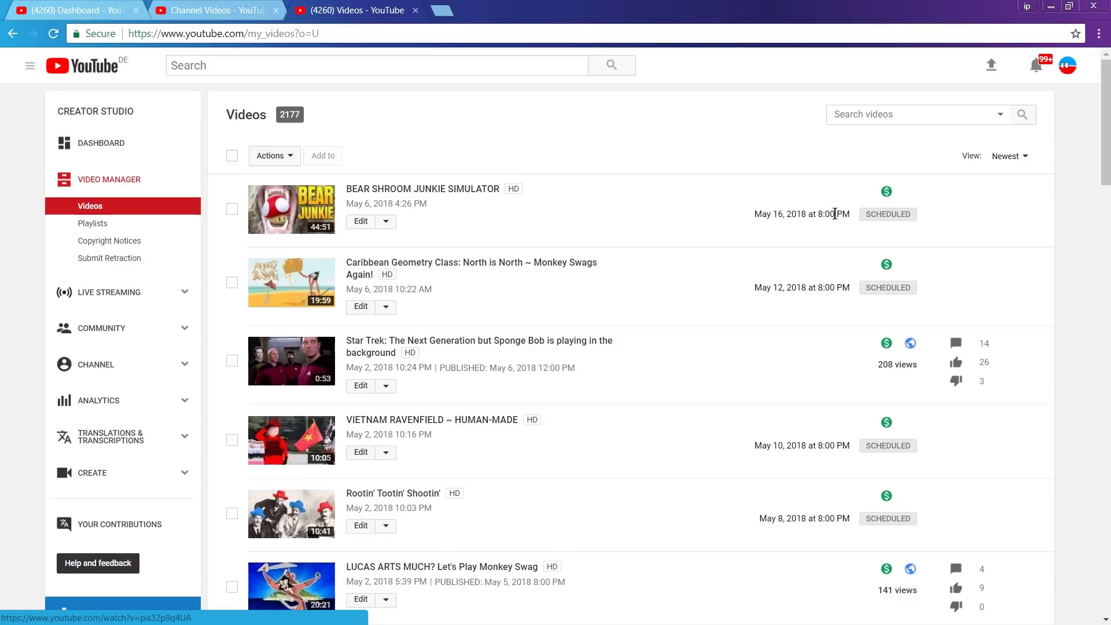
drag(1109, 128, 1109, 151)
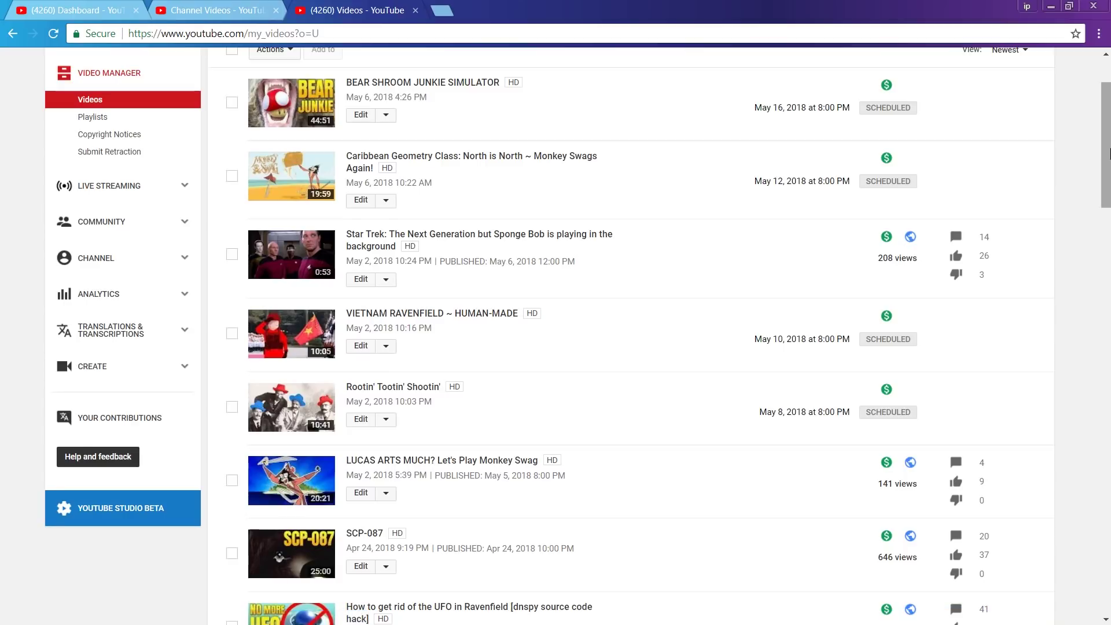
drag(1109, 151, 1102, 276)
right_click(259, 113)
drag(259, 114, 194, 6)
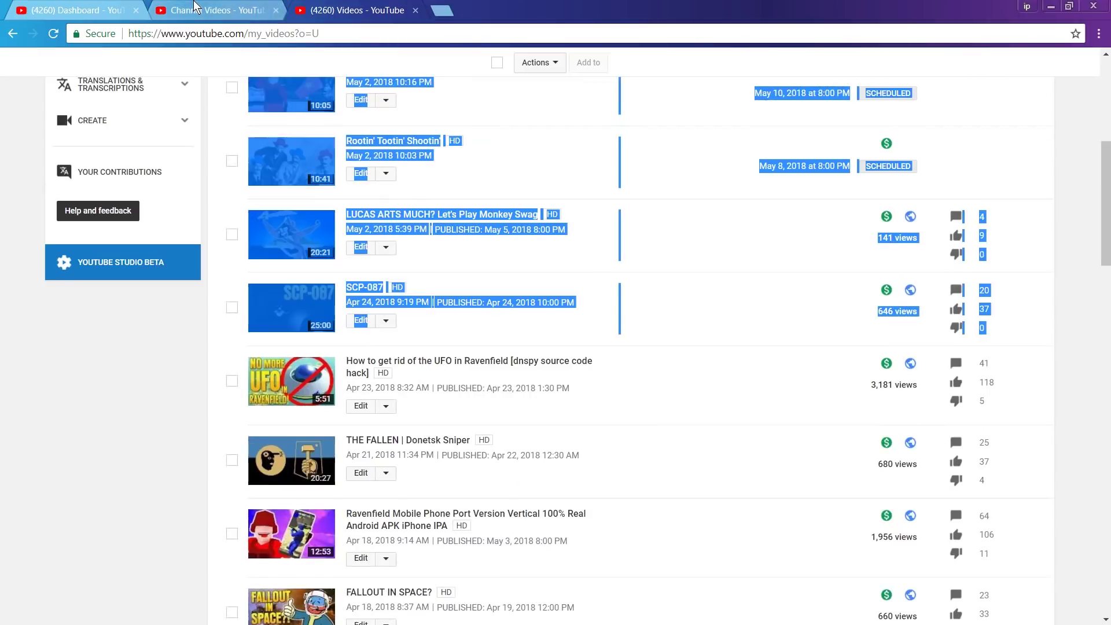
click(201, 7)
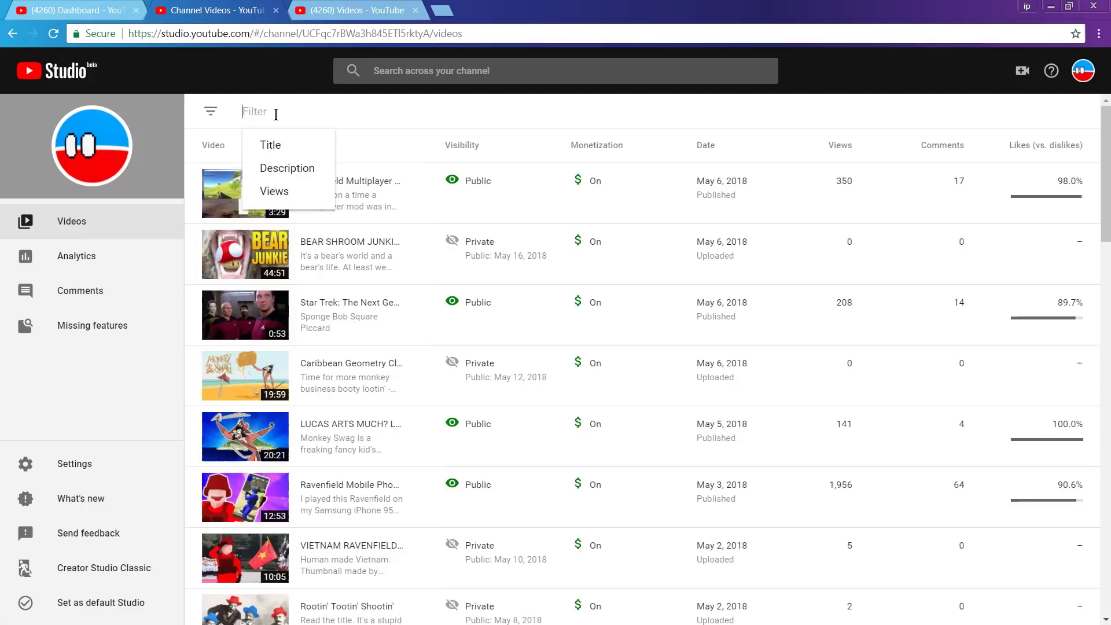
Filter the Studio videos list to titles containing 'noot'.
text(noot)
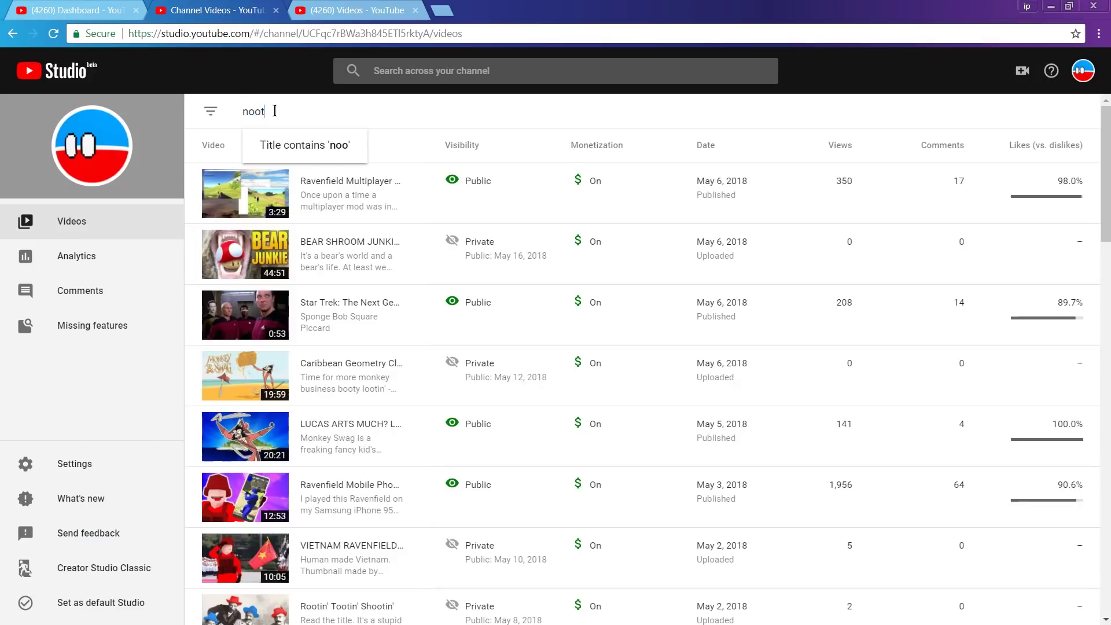
key(Return)
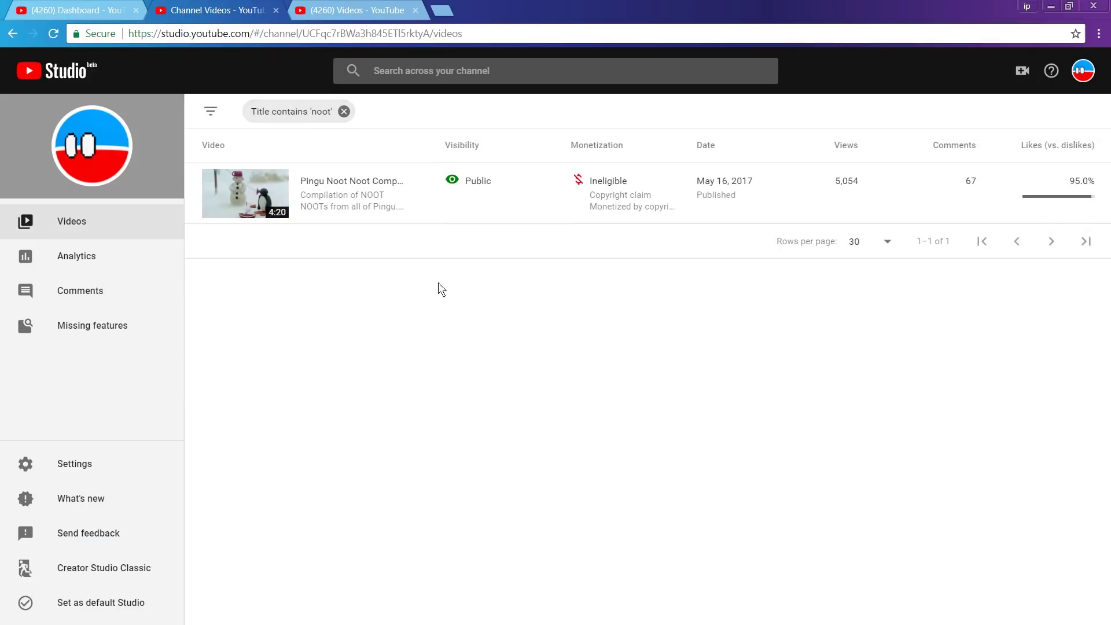
mouse_move(590, 181)
Compare with the classic manager's not-monetized videos, then remove the 'noot' filter chip.
click(403, 10)
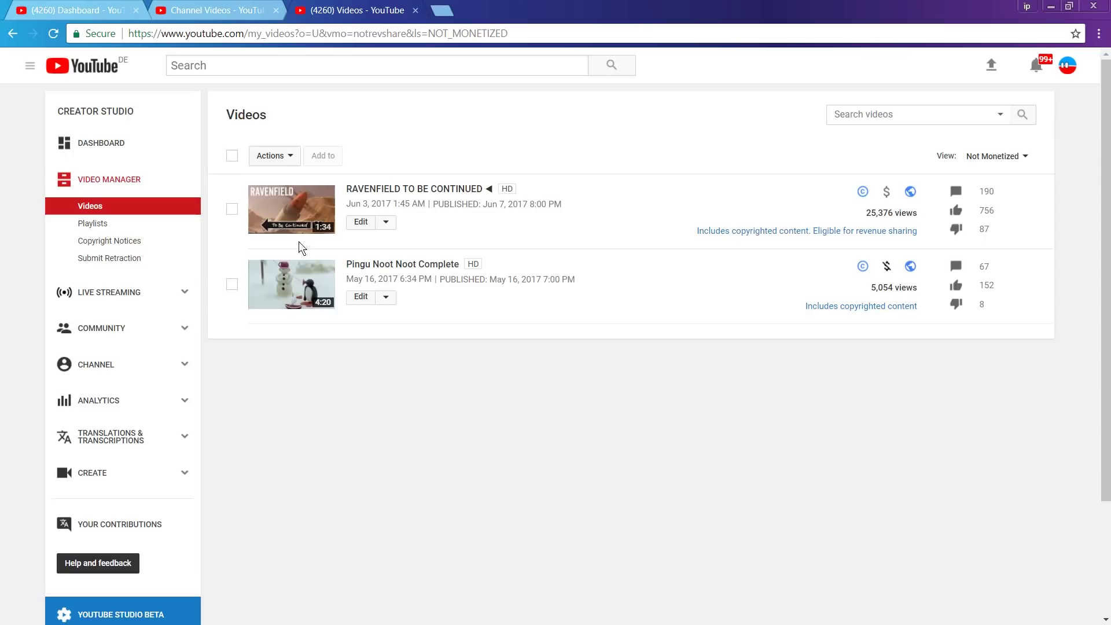
click(255, 7)
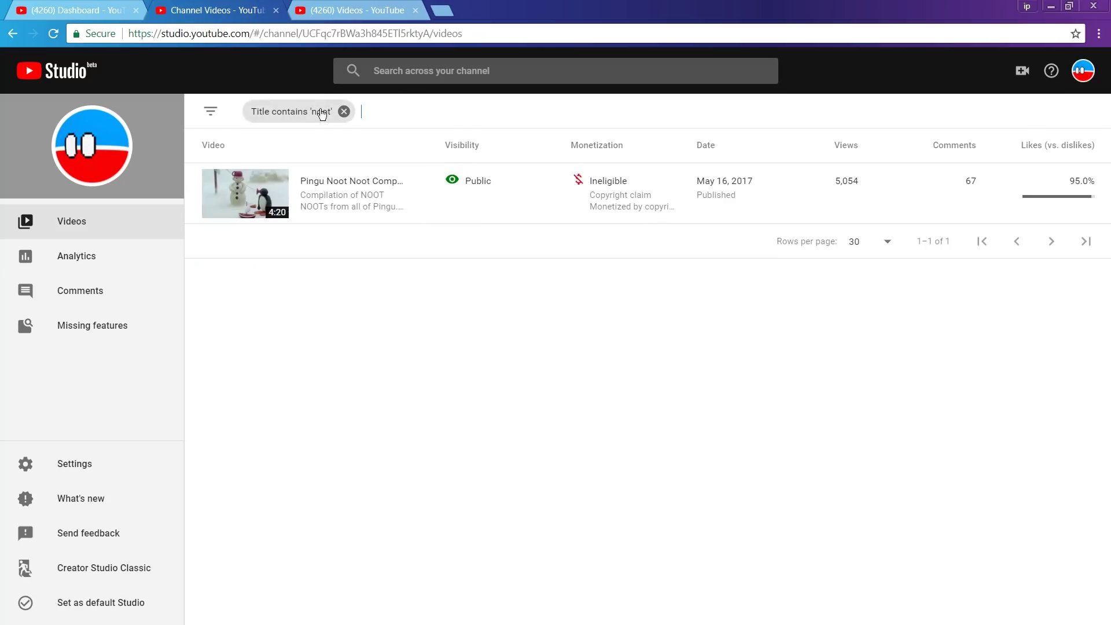
click(344, 112)
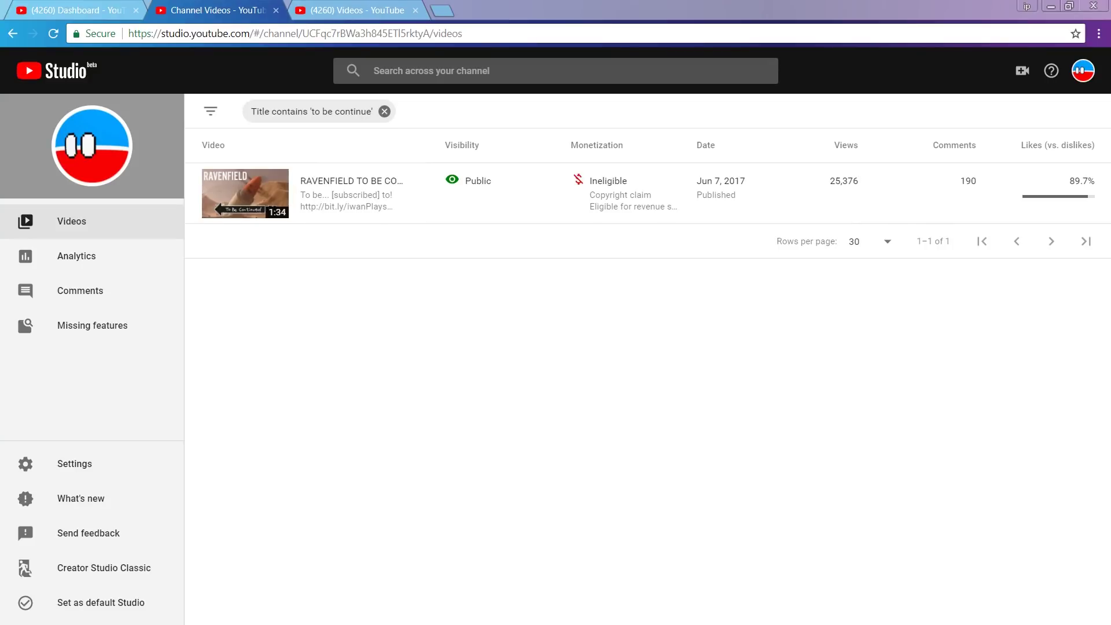
Bring the YouTube Studio browser window to the front.
click(351, 339)
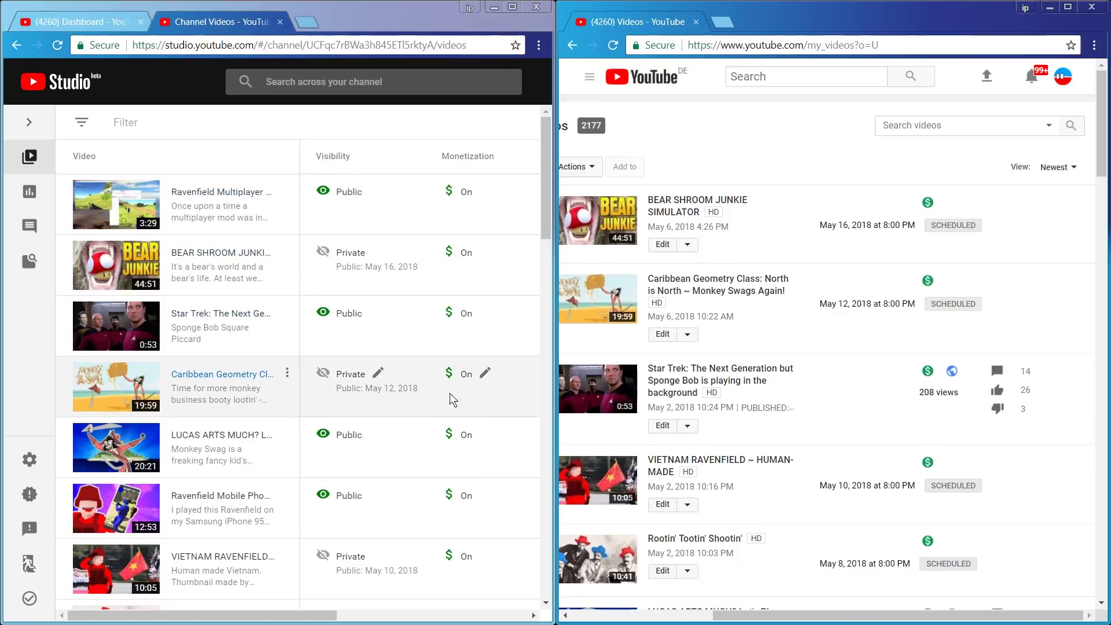
Filter the Studio list and open the 9/11 video's yellow $ Limited icon to read its review card.
scroll(449, 405, down, 15)
scroll(449, 421, down, 10)
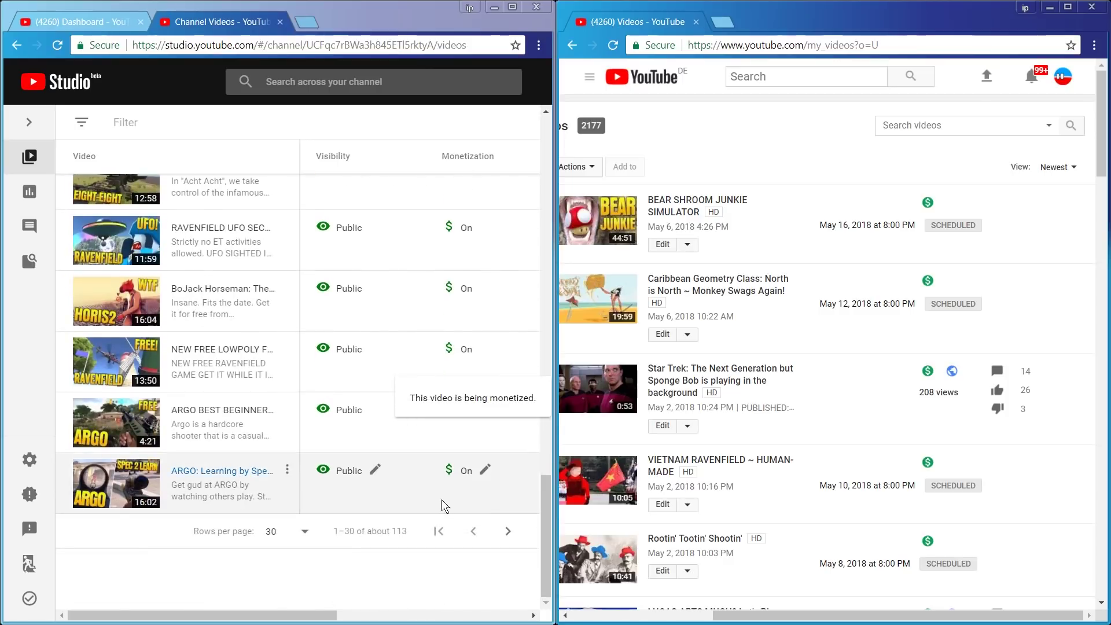
scroll(508, 503, up, 20)
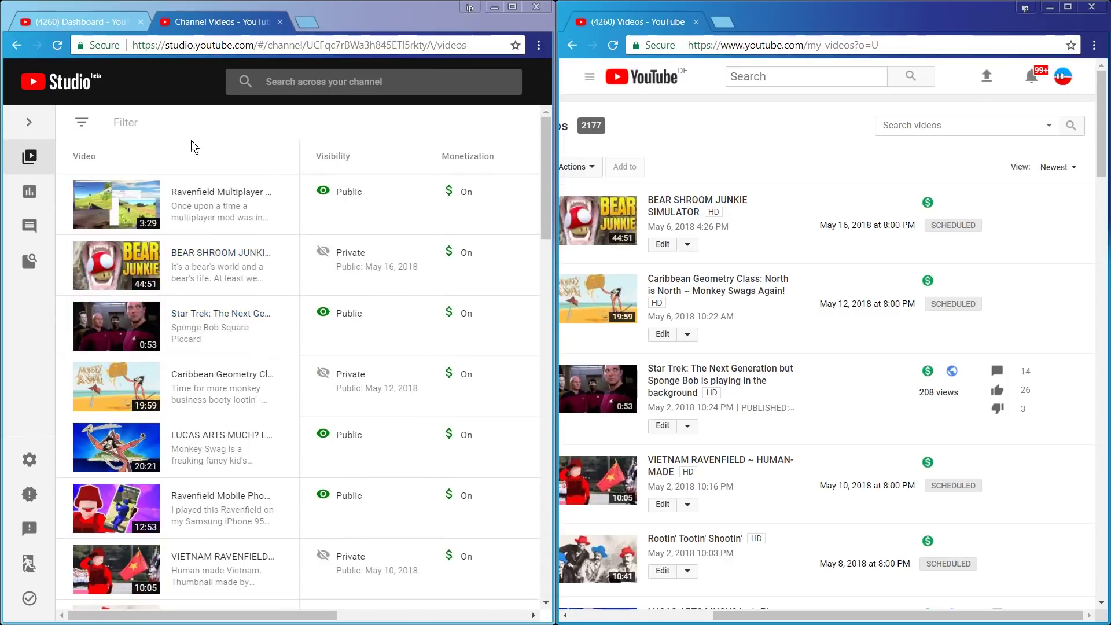
click(137, 115)
scroll(450, 402, down, 10)
scroll(442, 332, up, 10)
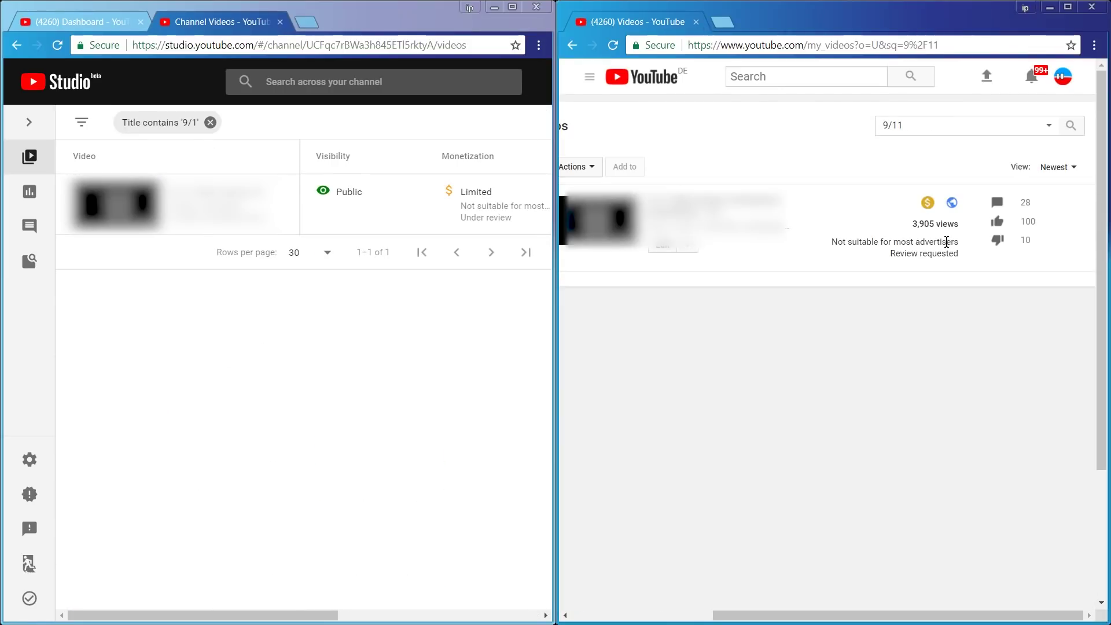
mouse_move(940, 217)
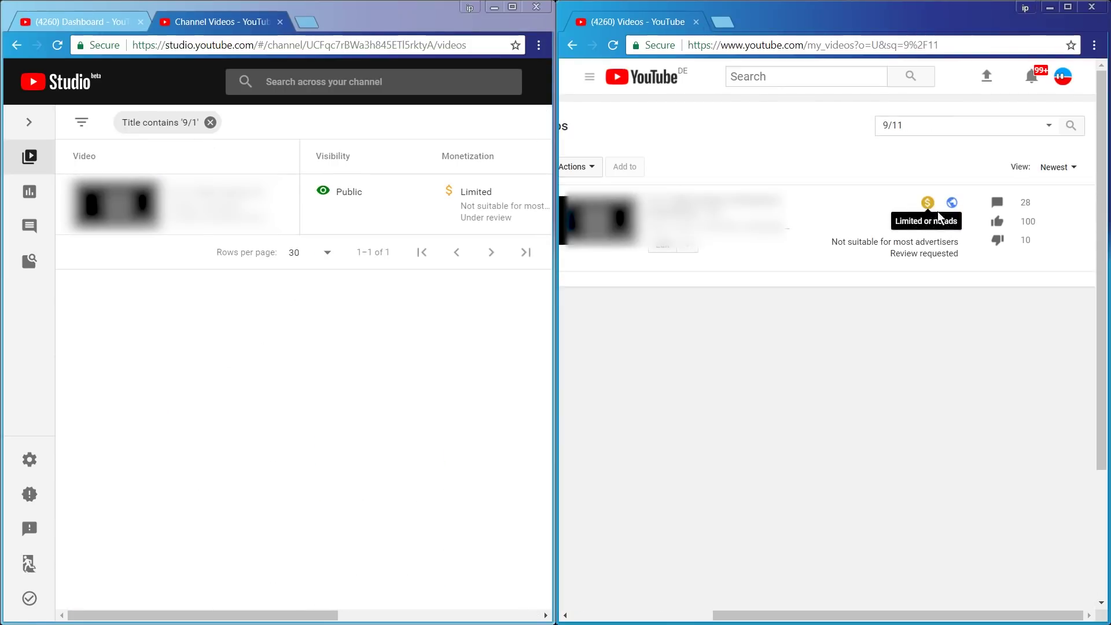
click(446, 188)
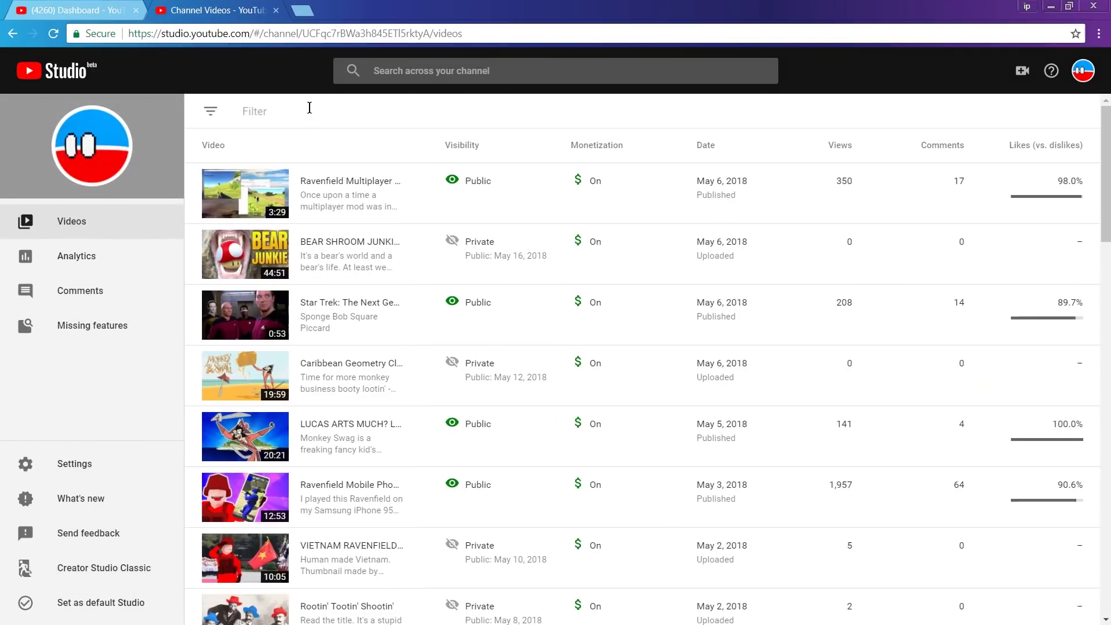
Try the title filters 'rf' and 'silly' on the Studio list, removing each chip afterwards.
click(309, 108)
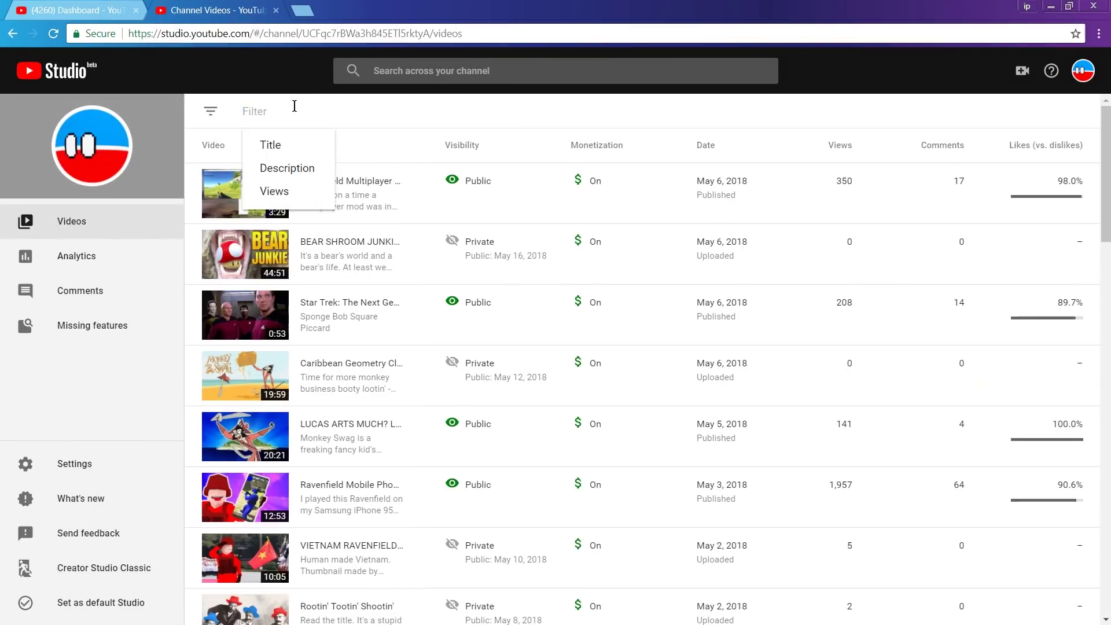
text(rf)
key(Return)
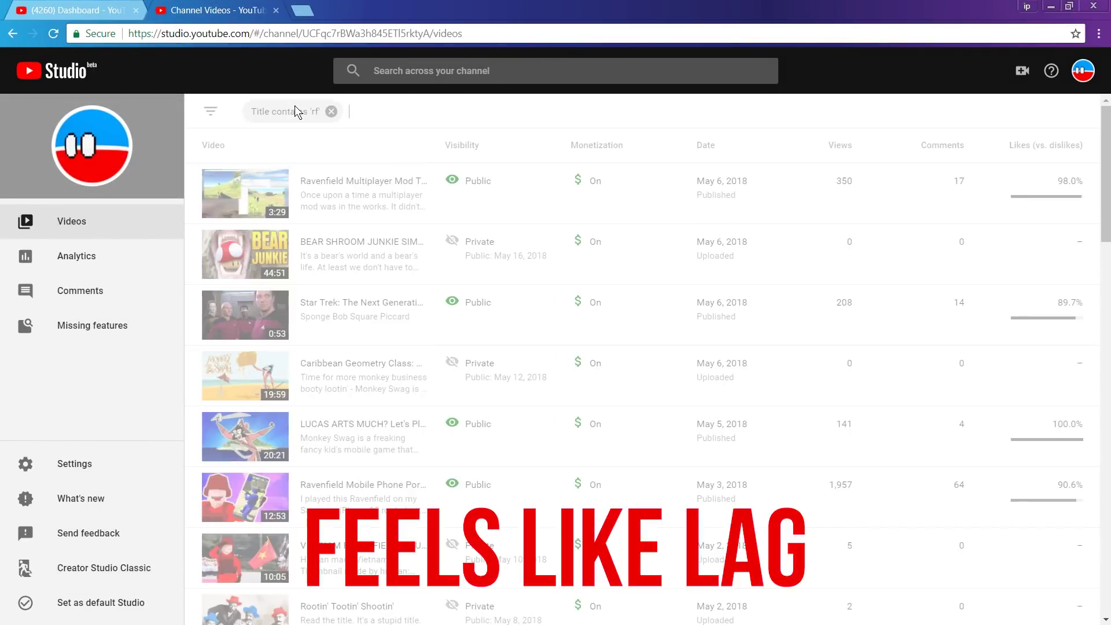
click(331, 111)
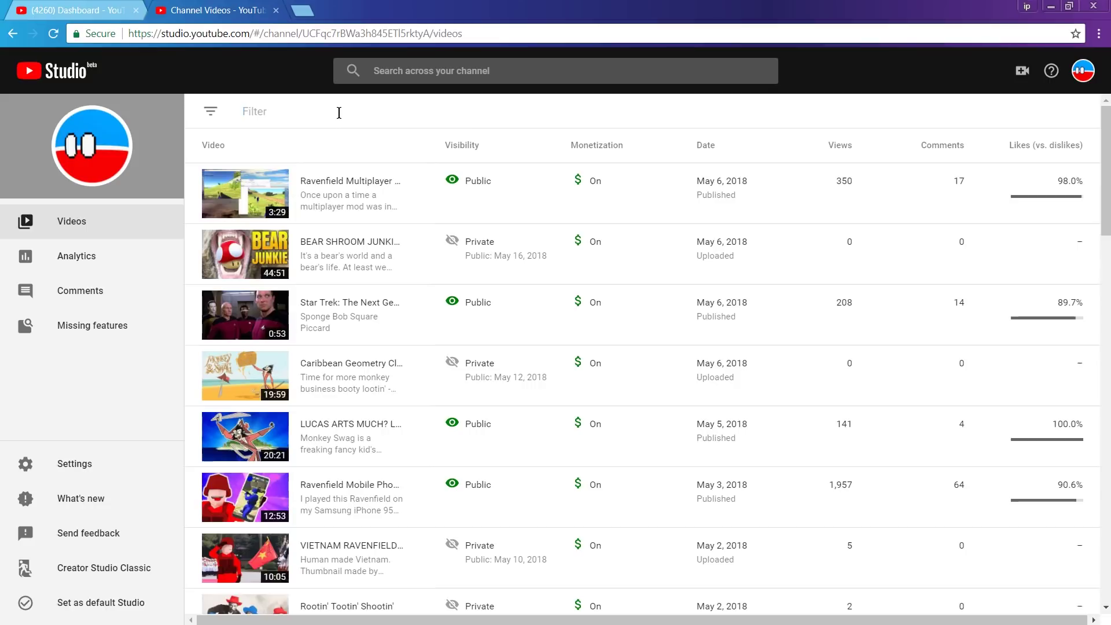
text(silly)
key(Return)
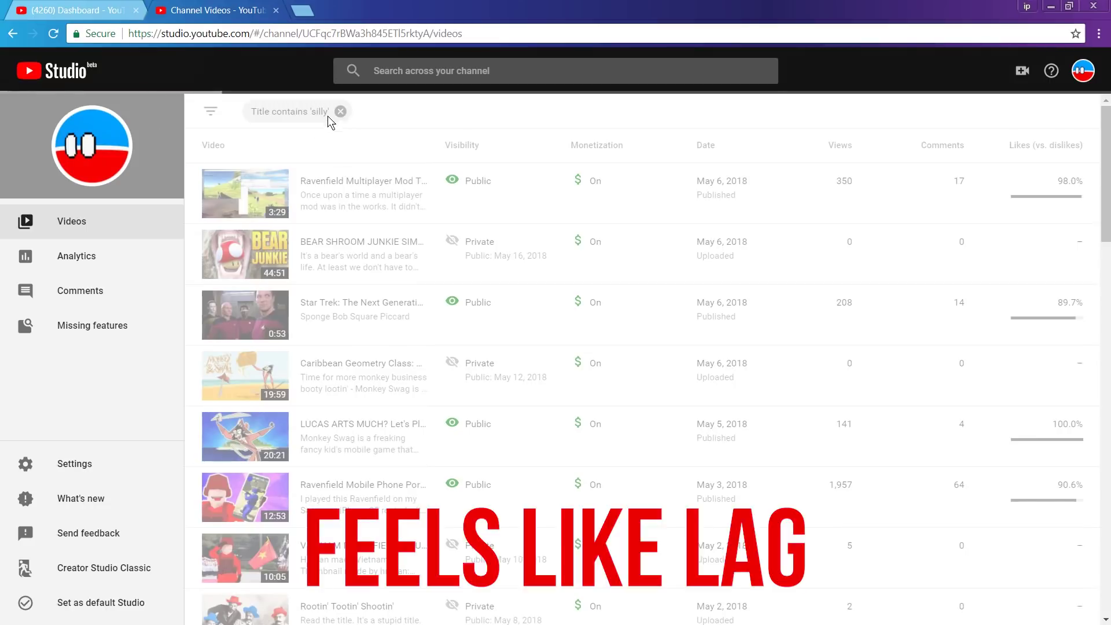
click(341, 112)
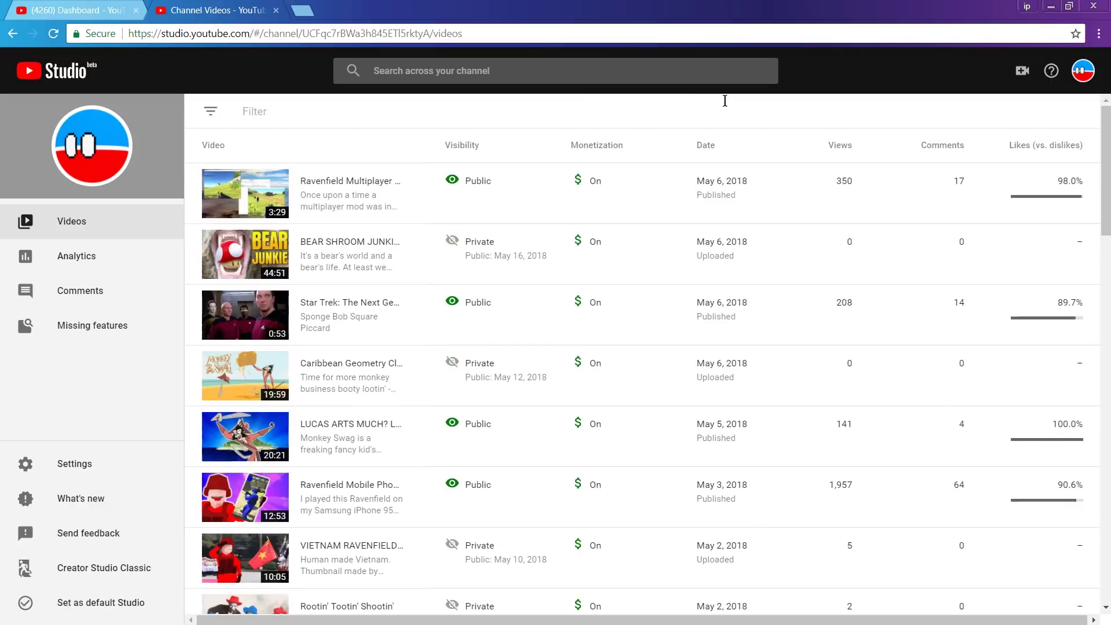
Try the title filters 'load' and 'stuck', removing each chip afterwards.
text(load)
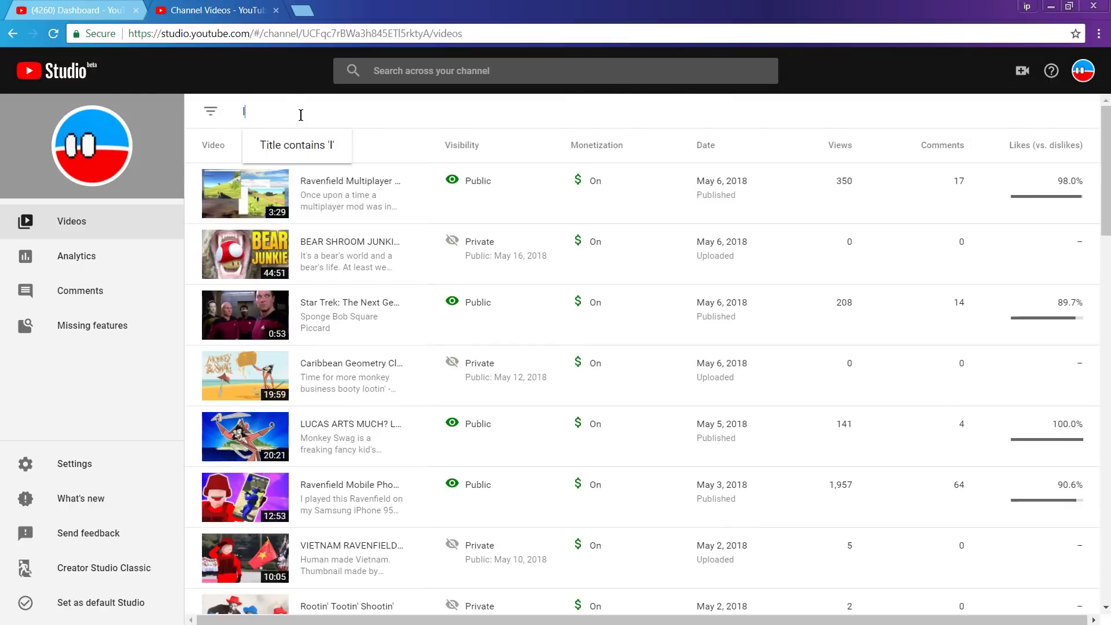
key(Return)
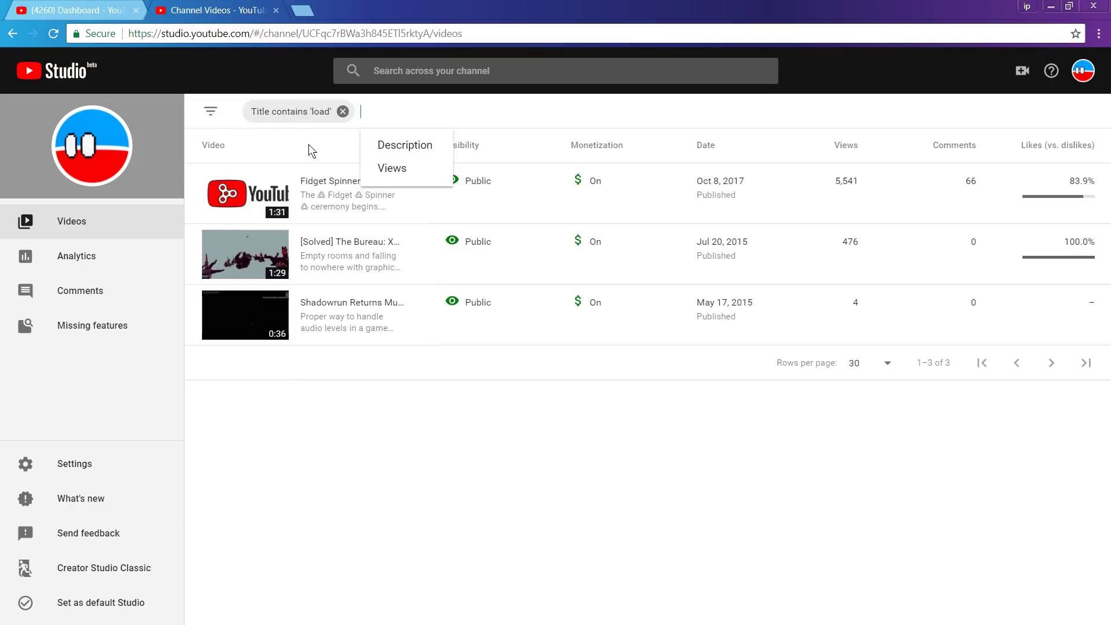
click(343, 111)
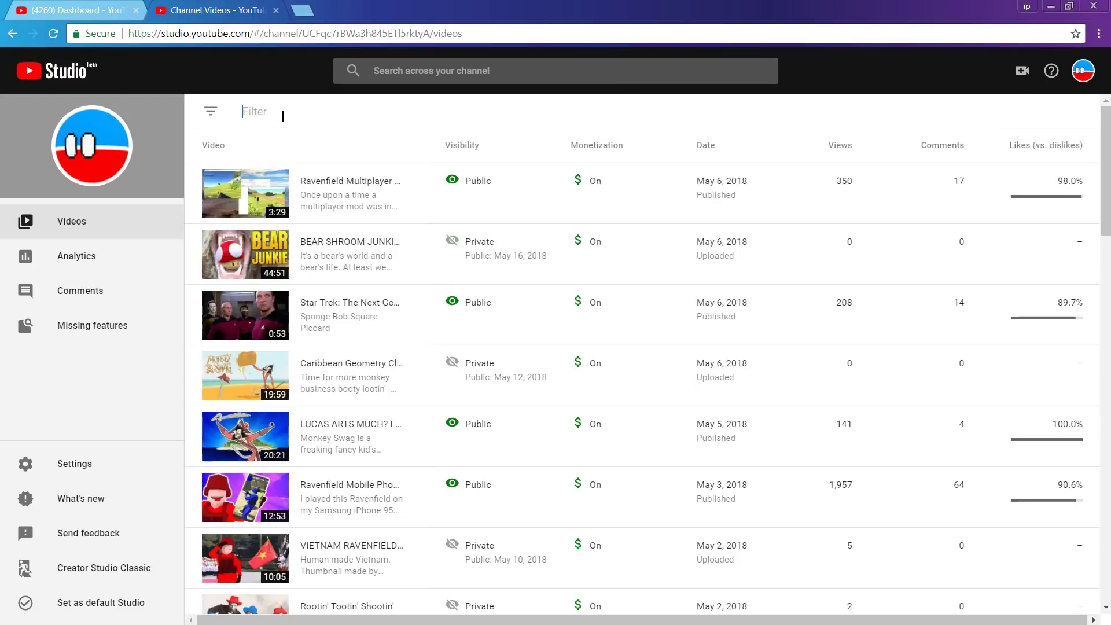
click(283, 110)
text(stuck)
key(Return)
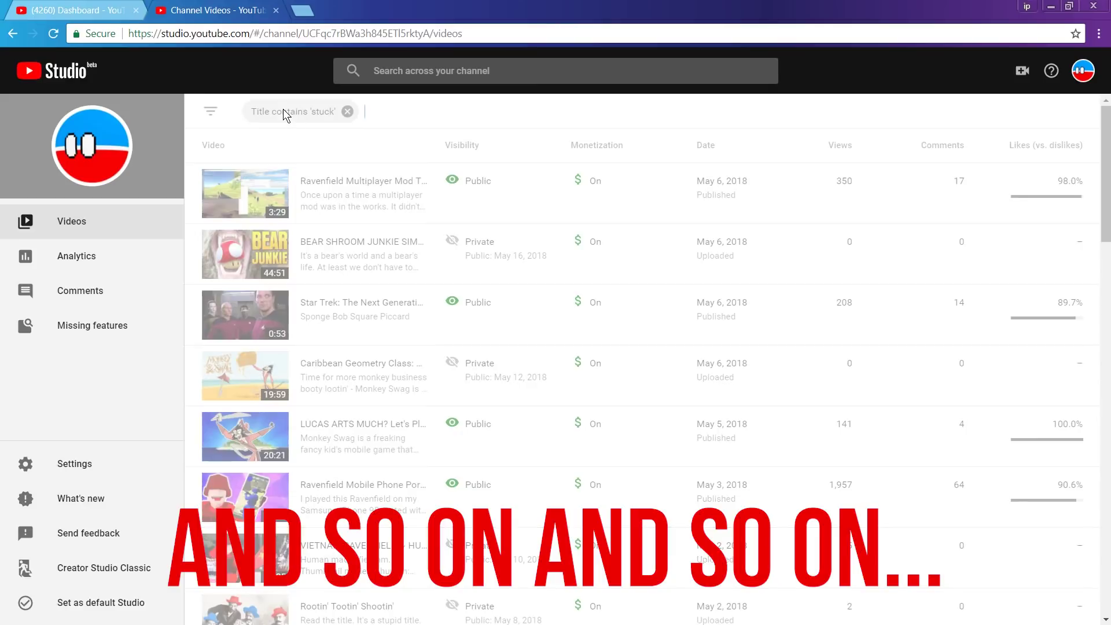
click(347, 111)
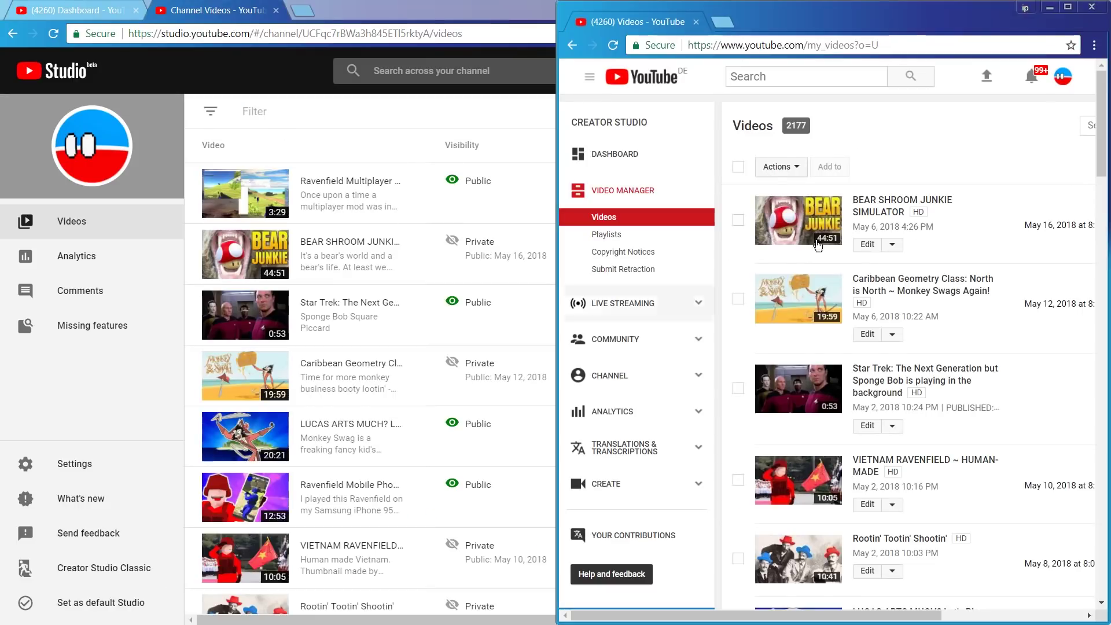
Search the classic video list for 'test'.
scroll(935, 175, right, 2)
scroll(935, 175, right, 3)
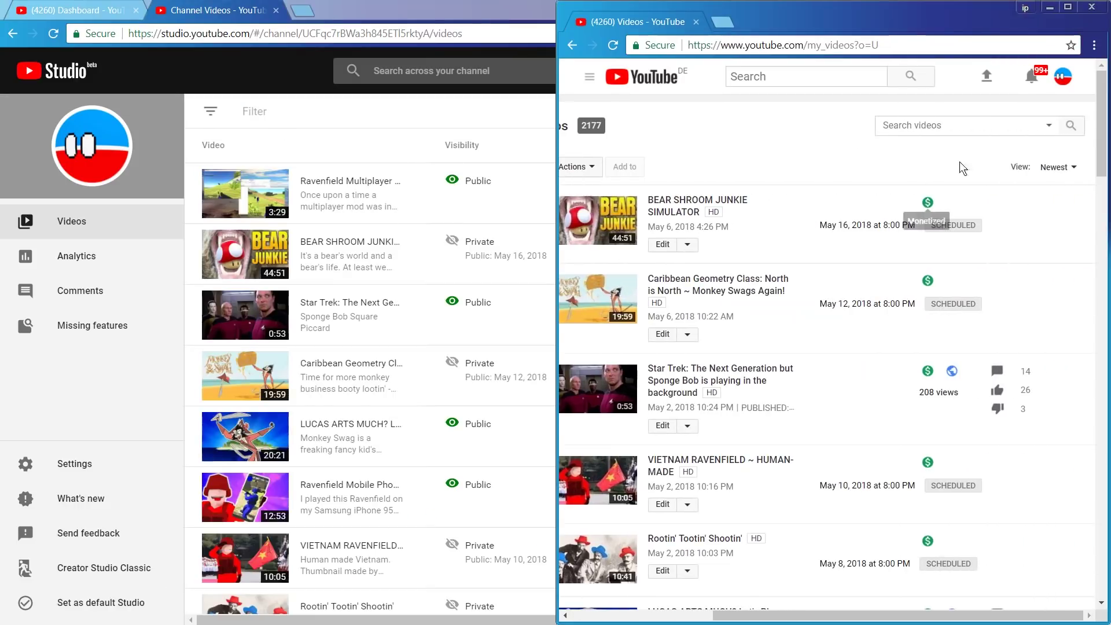
click(958, 125)
text(test)
key(Return)
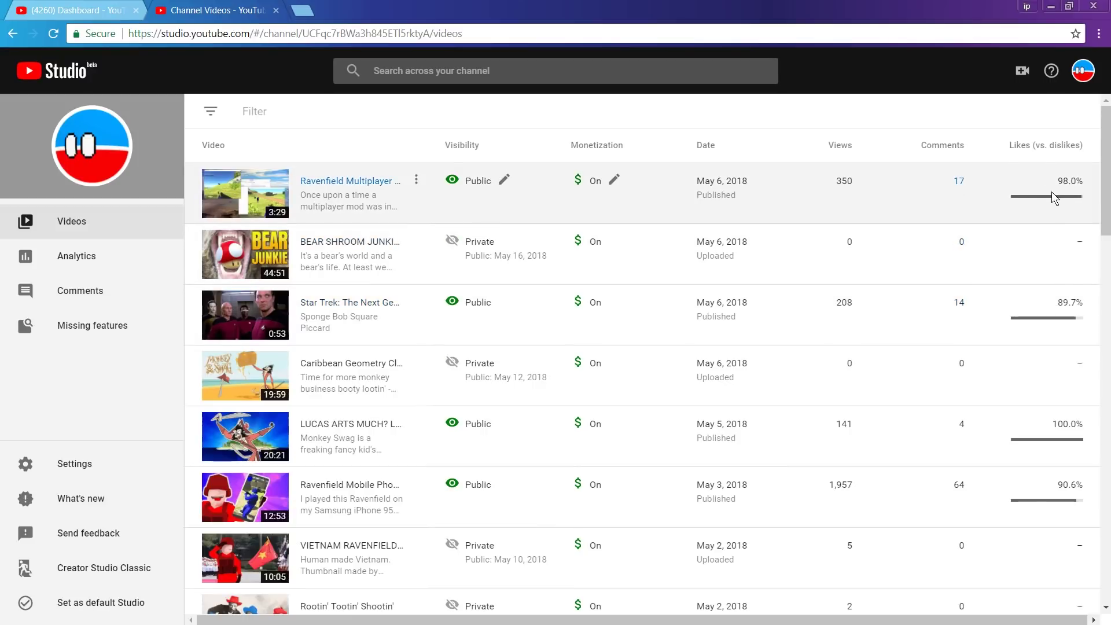
Inspect Studio's likes bars and $ On labels, then narrow to the Sep 11, 2017 Limited video.
mouse_move(1051, 192)
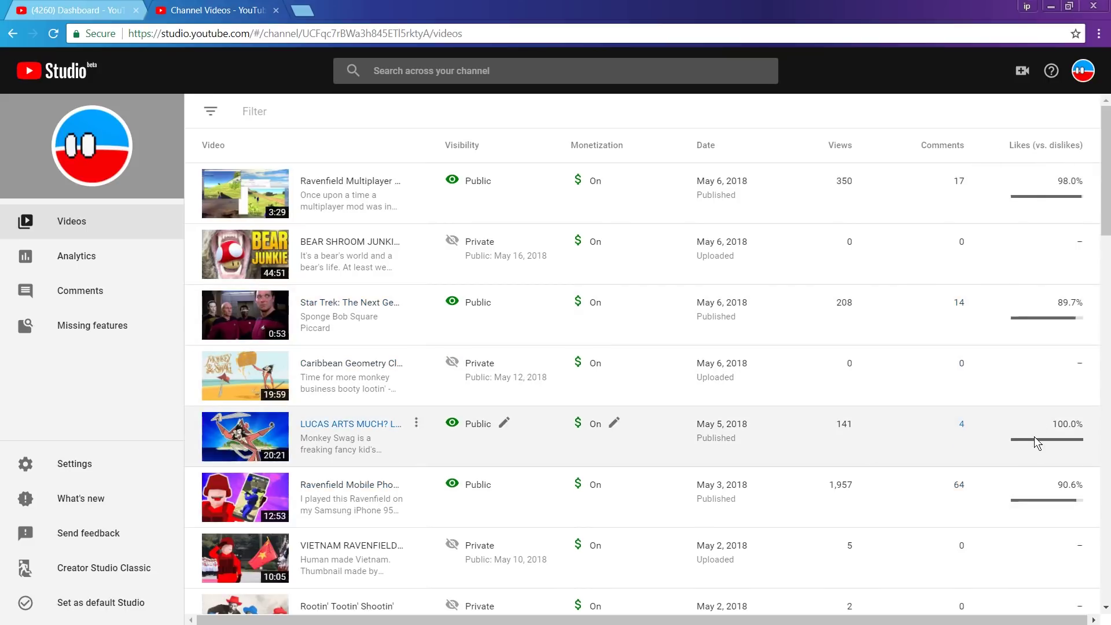
mouse_move(1033, 436)
mouse_move(590, 429)
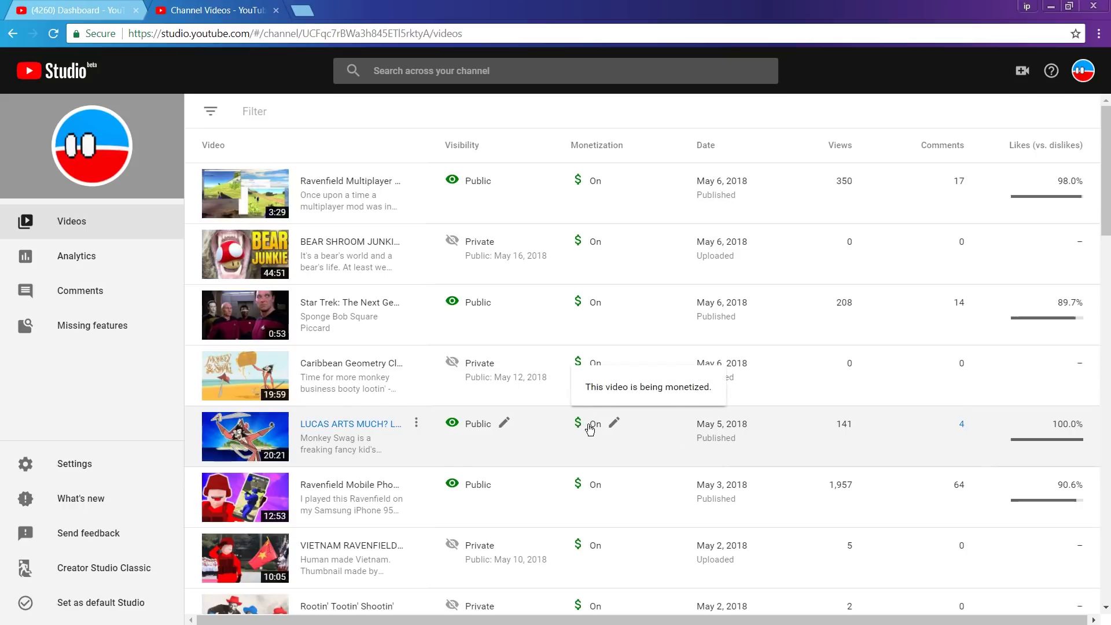
scroll(590, 430, down, 15)
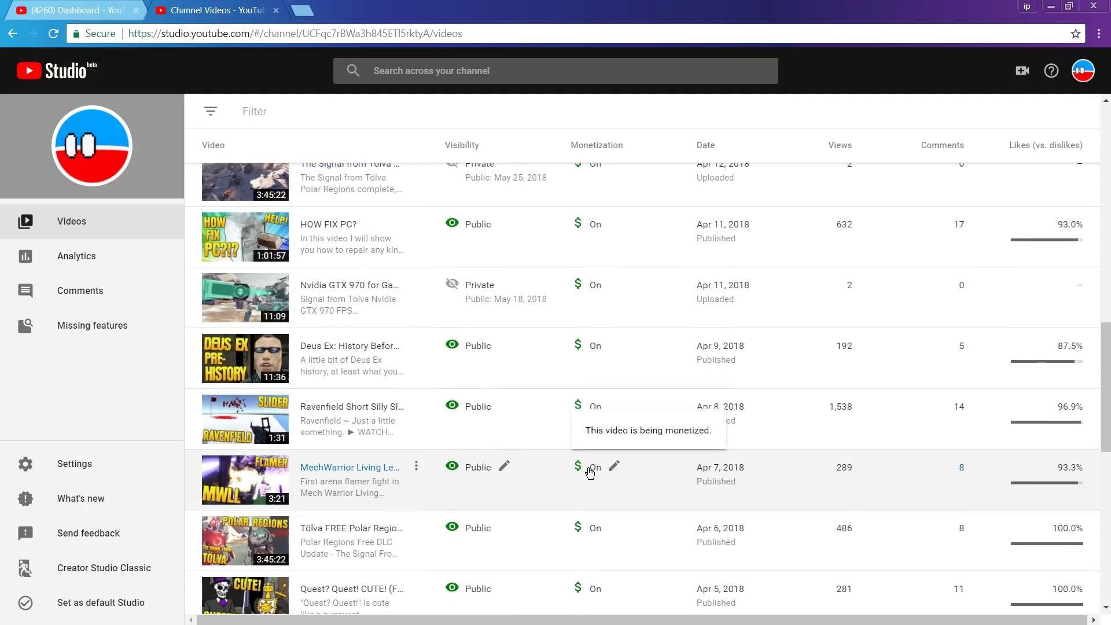
scroll(589, 473, down, 8)
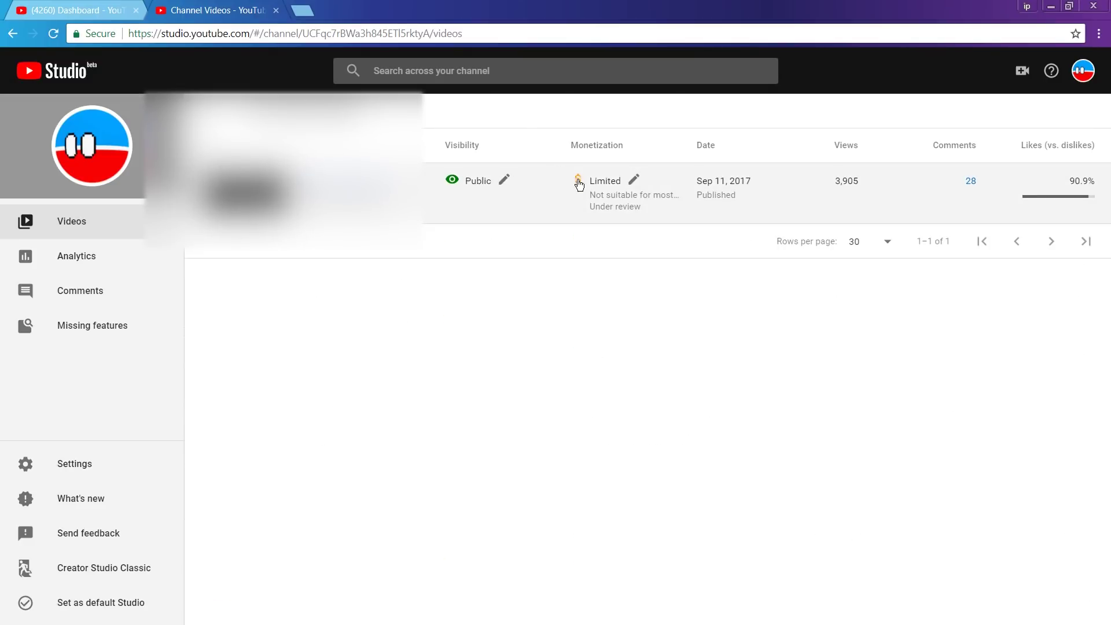
mouse_move(579, 185)
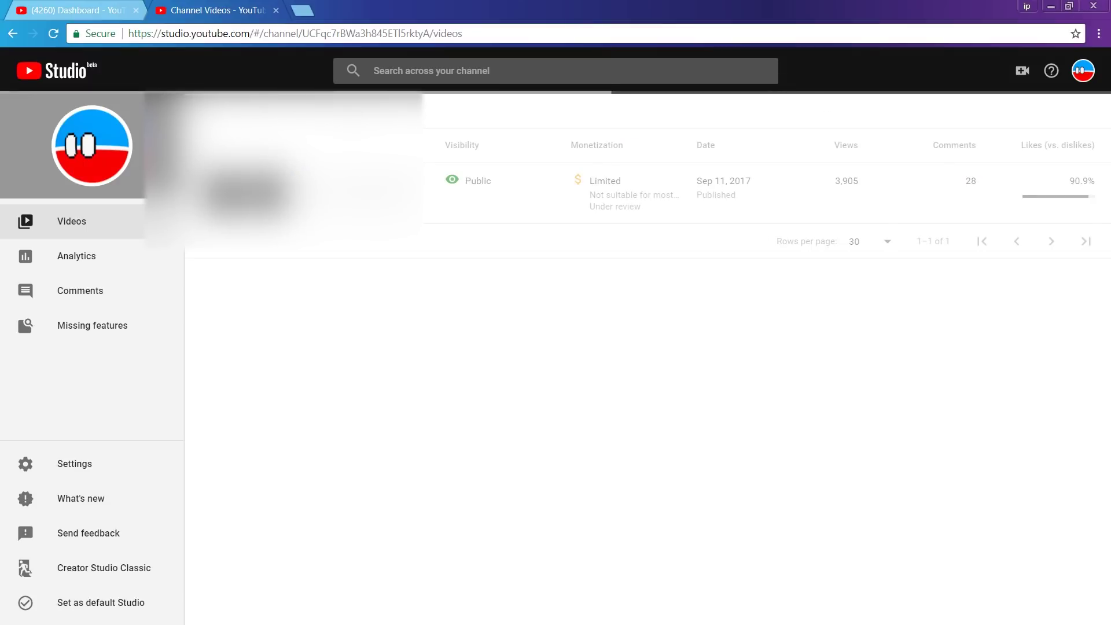
Read each Private label's tooltip: scheduled to go public May 8, May 10 and May 12, 2018.
mouse_move(483, 247)
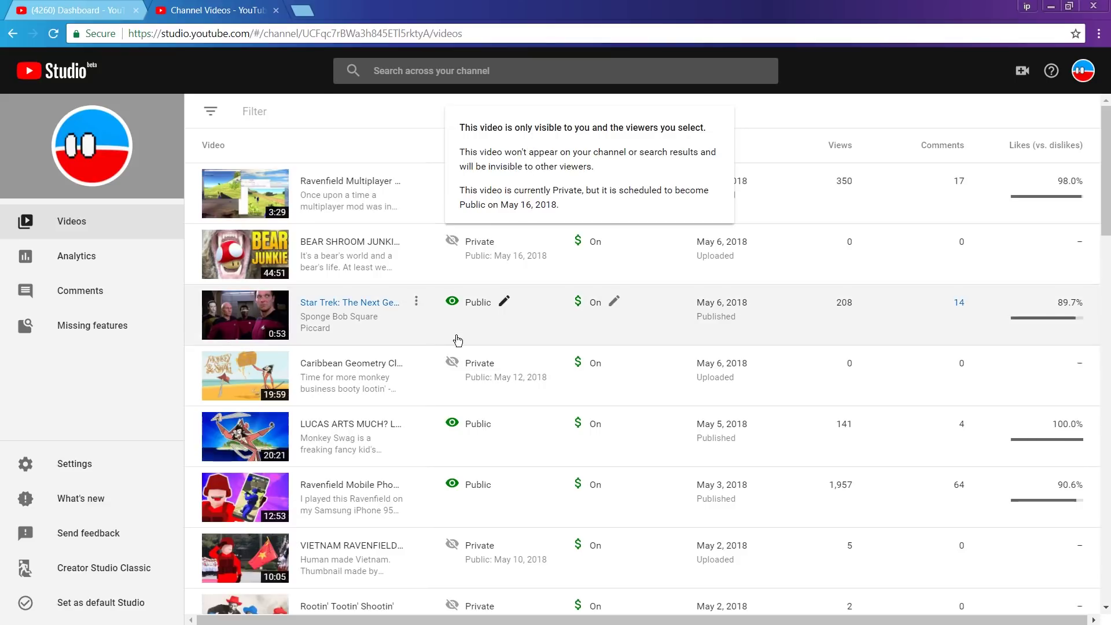
mouse_move(482, 370)
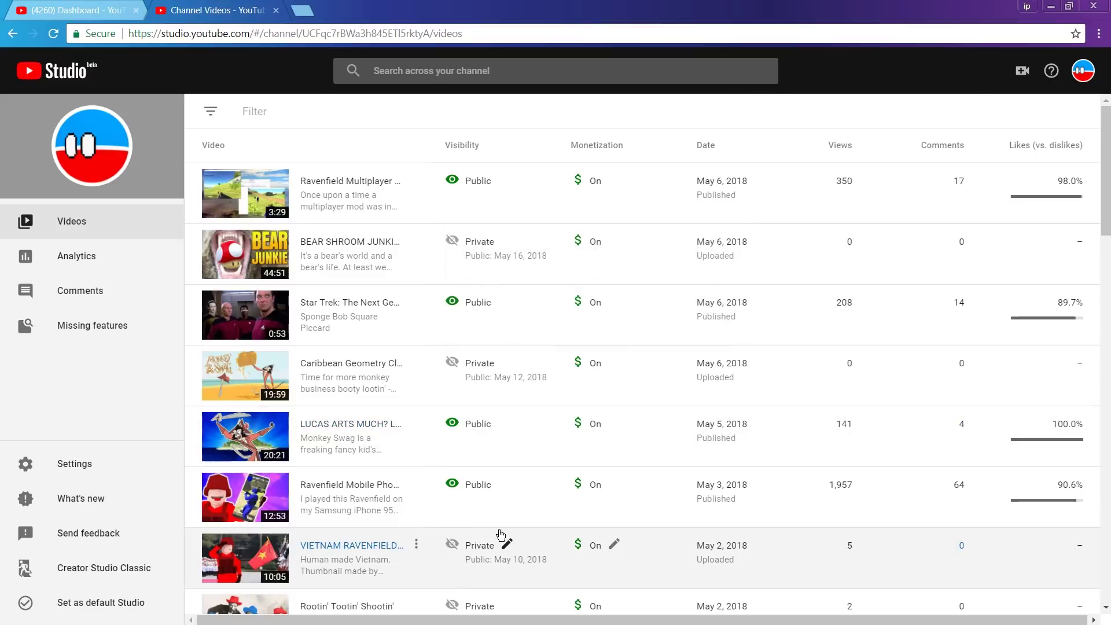
mouse_move(467, 547)
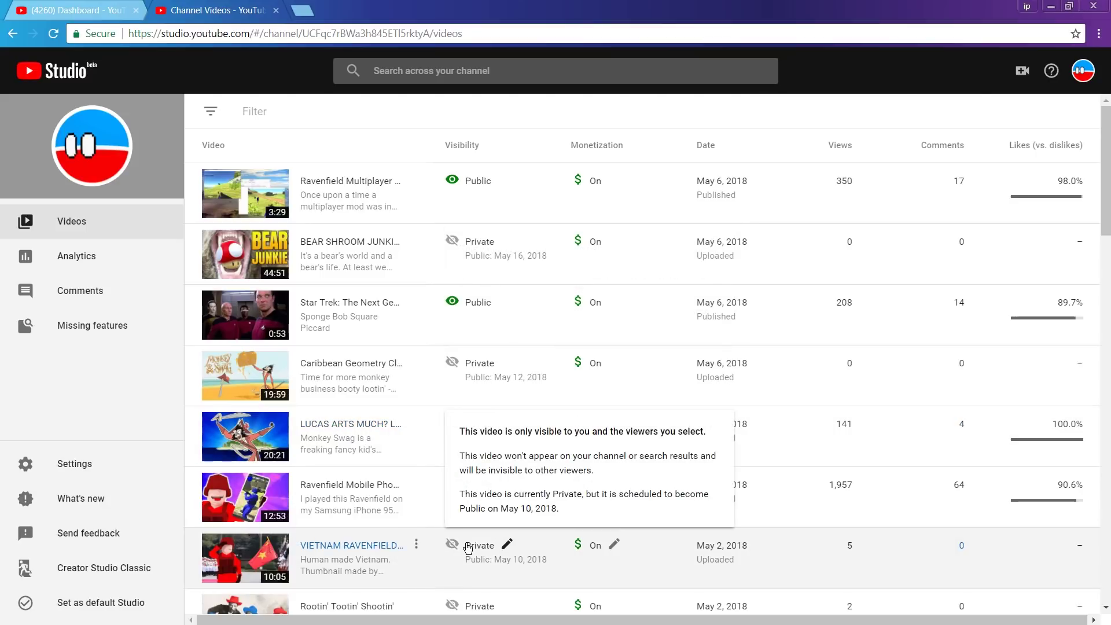
scroll(468, 551, down, 3)
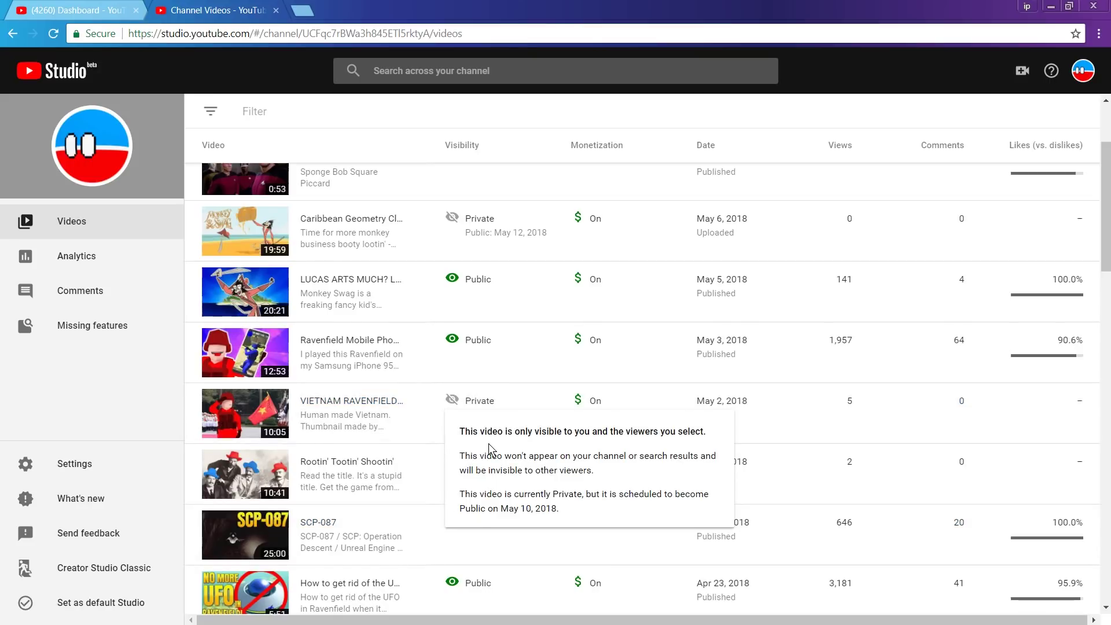
scroll(414, 410, down, 2)
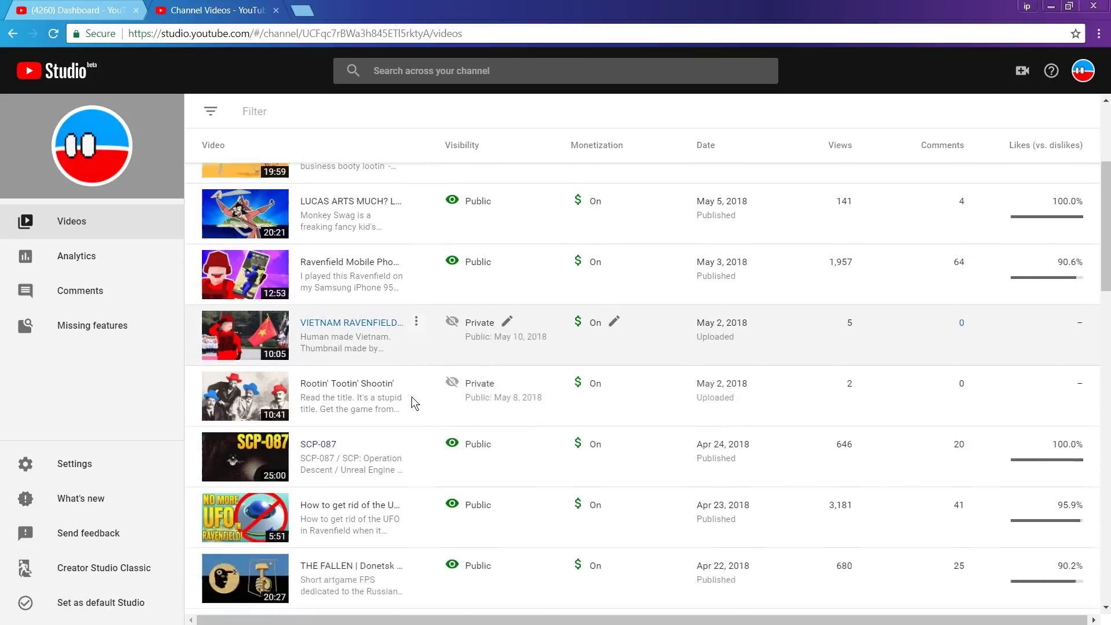
scroll(439, 402, down, 3)
scroll(478, 431, up, 4)
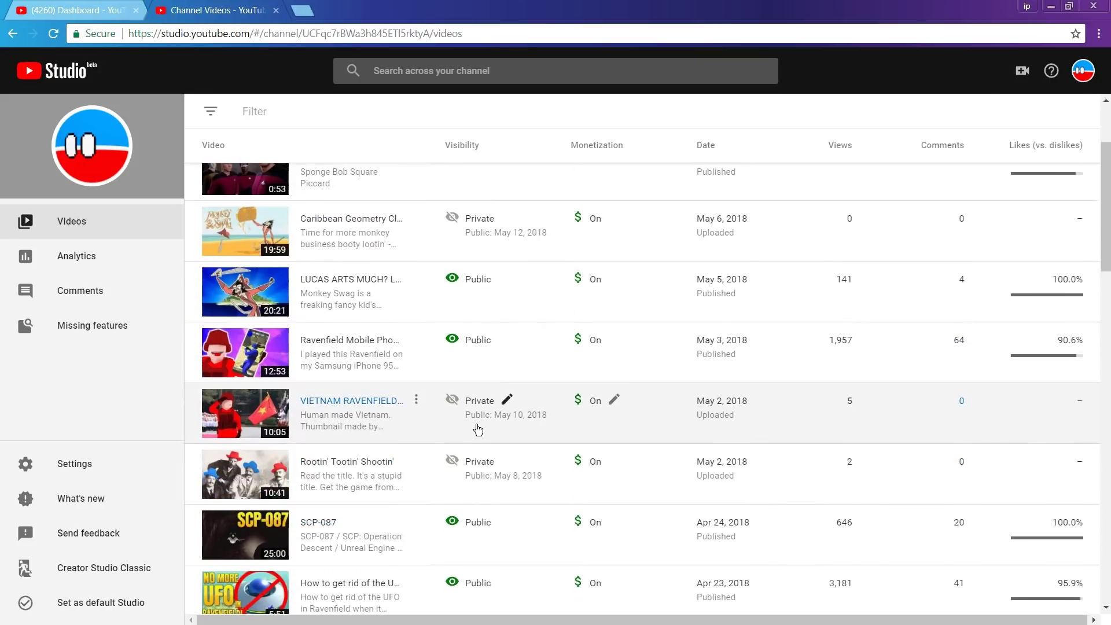
mouse_move(470, 465)
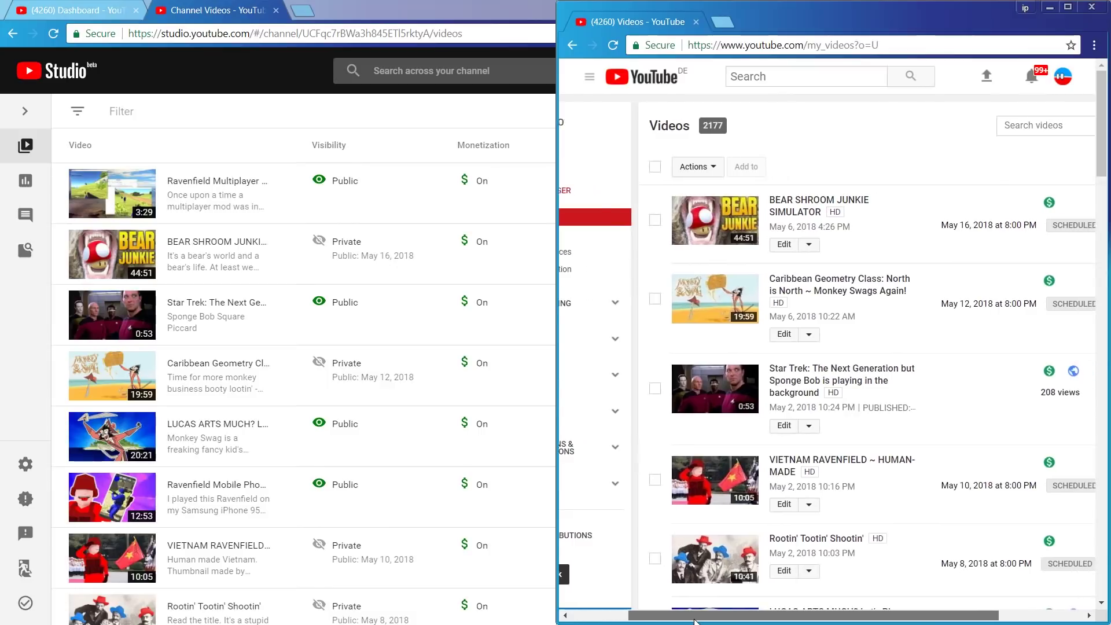
Select the Caribbean Geometry Class, BEAR SHROOM JUNKIE SIMULATOR, Star Trek and VIETNAM RAVENFIELD videos.
drag(693, 619, 747, 619)
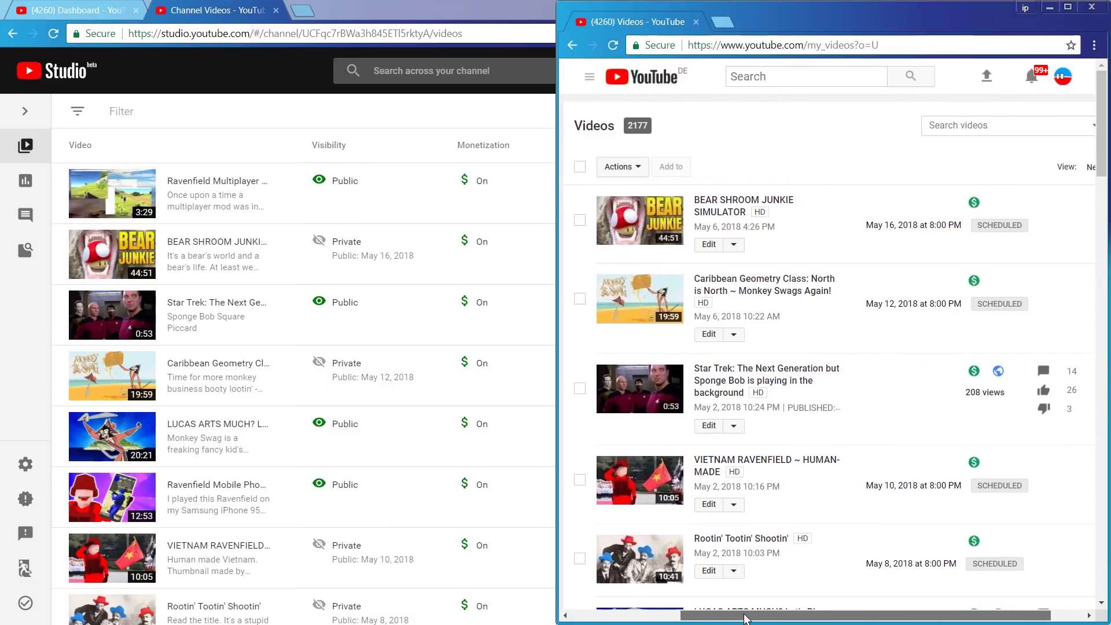
click(580, 299)
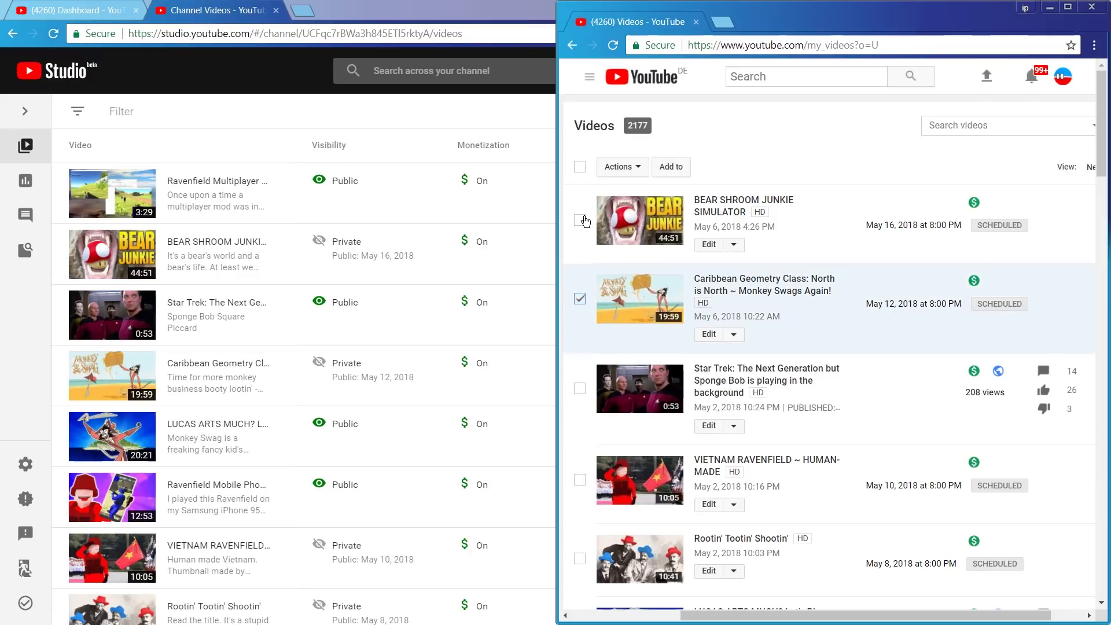
click(581, 221)
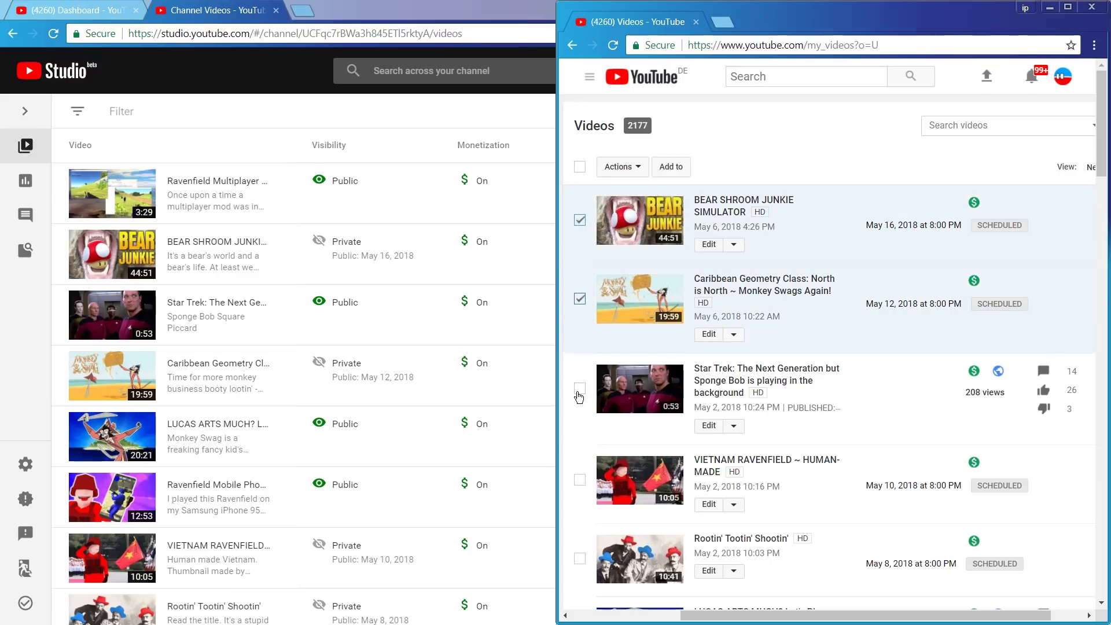
click(579, 388)
click(579, 480)
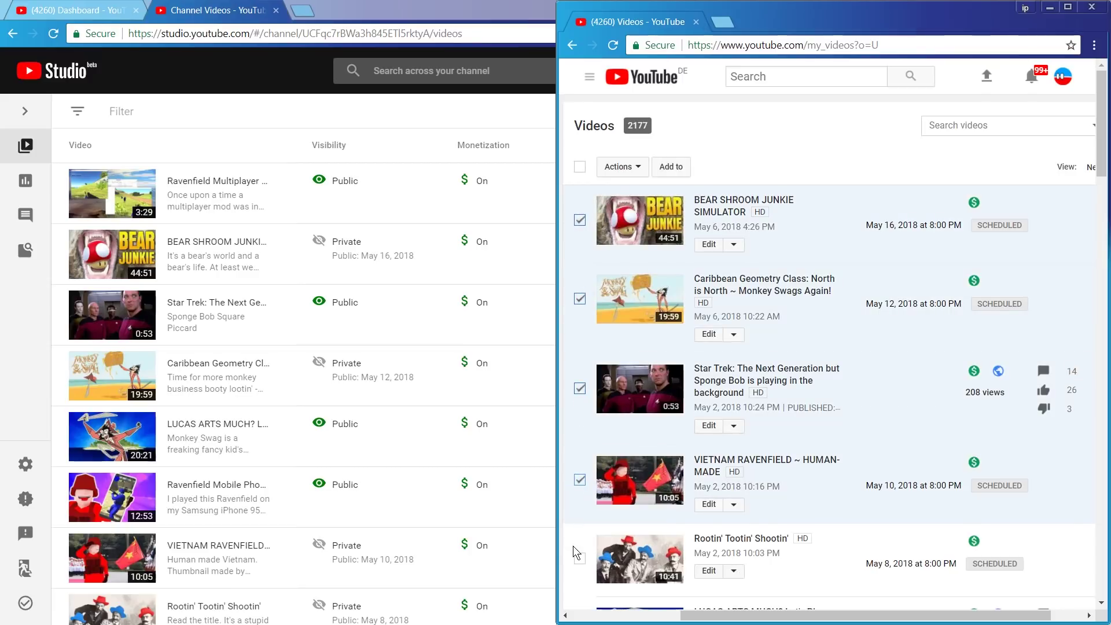
Bulk-remove the tag youtube-is-killing-me from the selected videos and confirm the irreversible update.
click(637, 168)
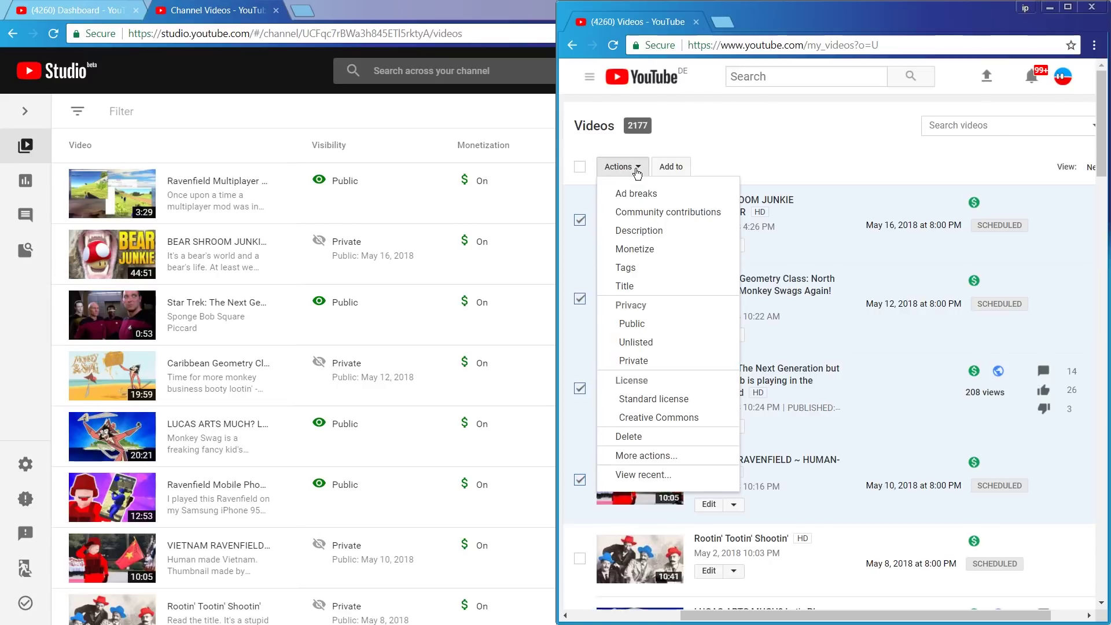
click(631, 266)
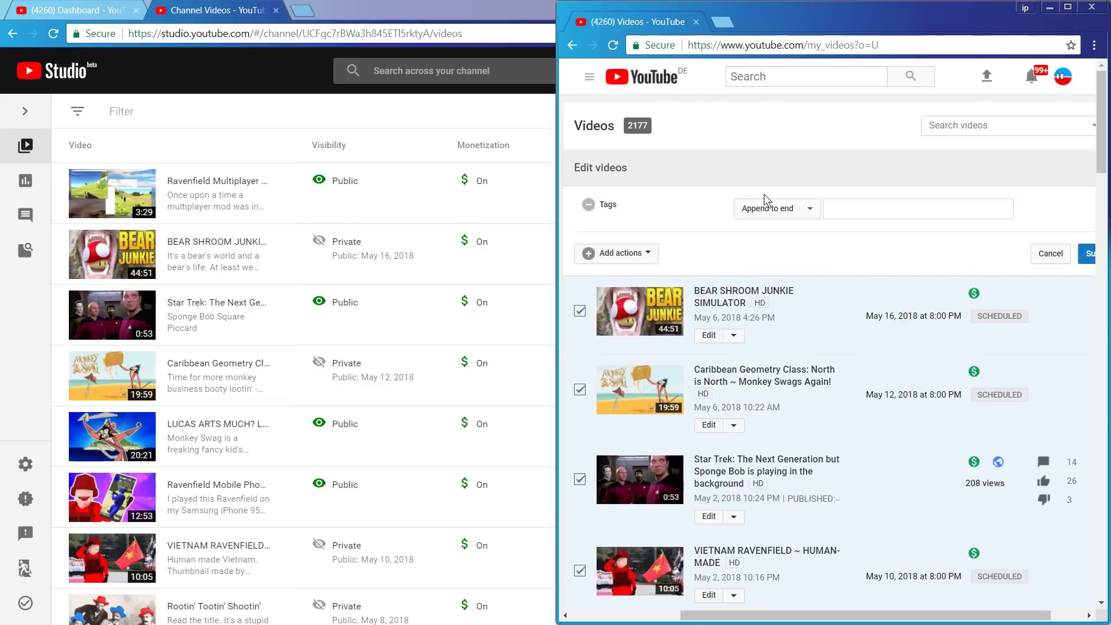
click(784, 210)
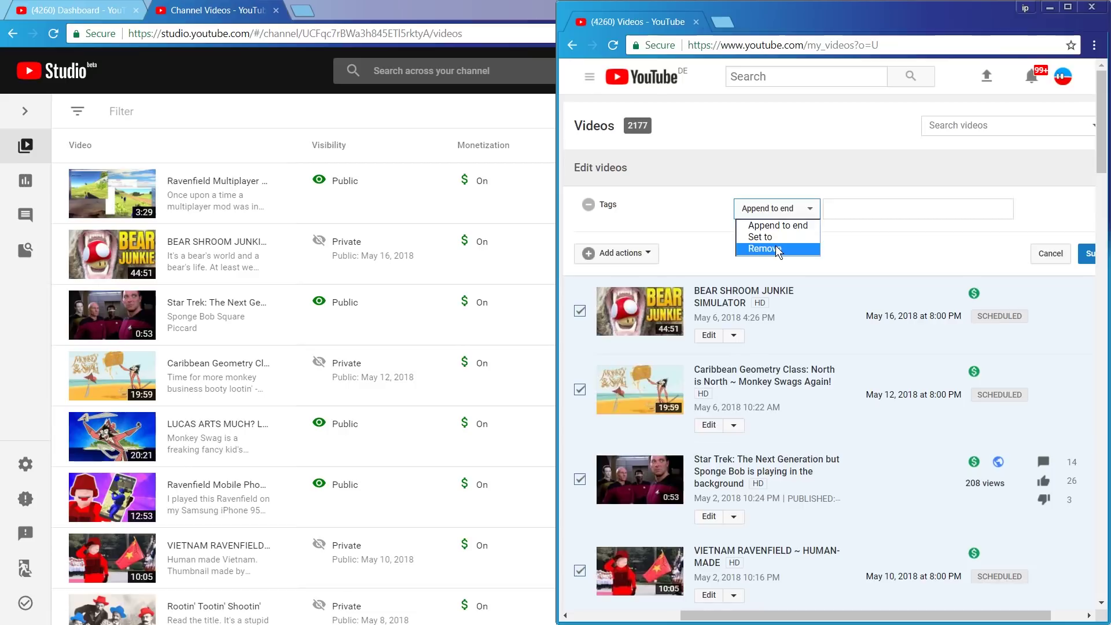
click(775, 247)
click(851, 206)
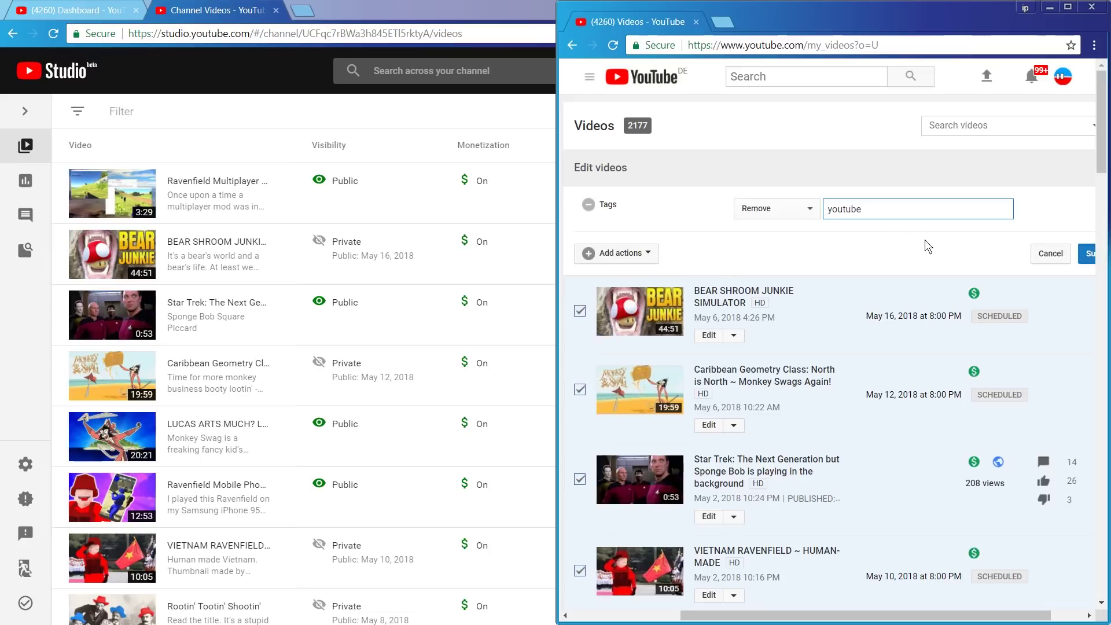
text(youtube-is-killing-me)
click(1081, 257)
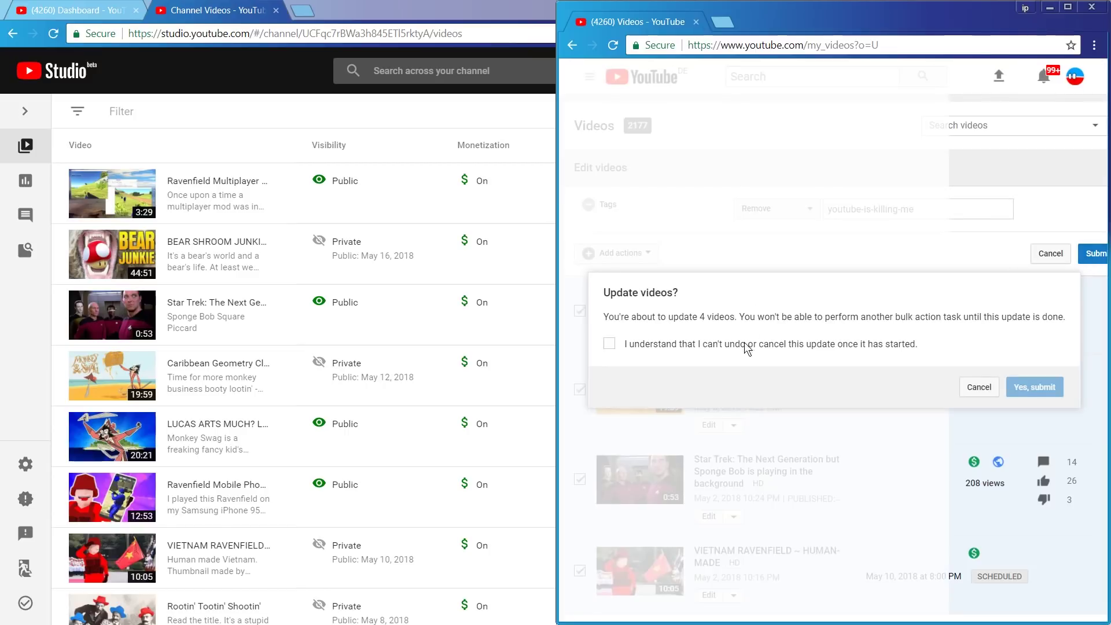
click(731, 350)
click(1028, 389)
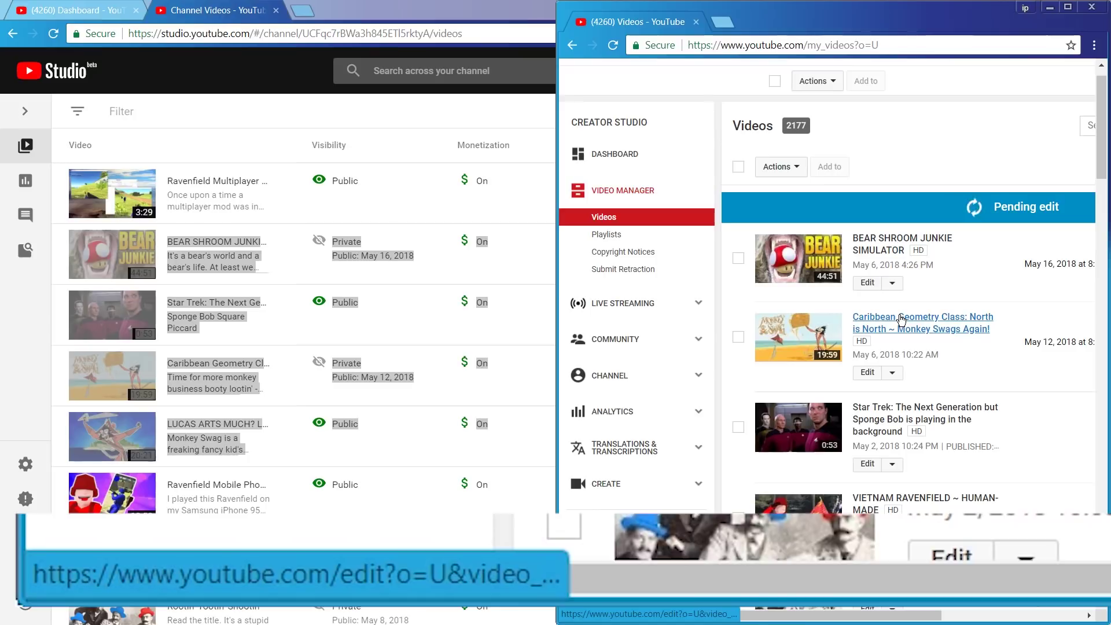
Maximize the Studio beta browser window with Super+Up so the video list fills the screen.
key(super+Up)
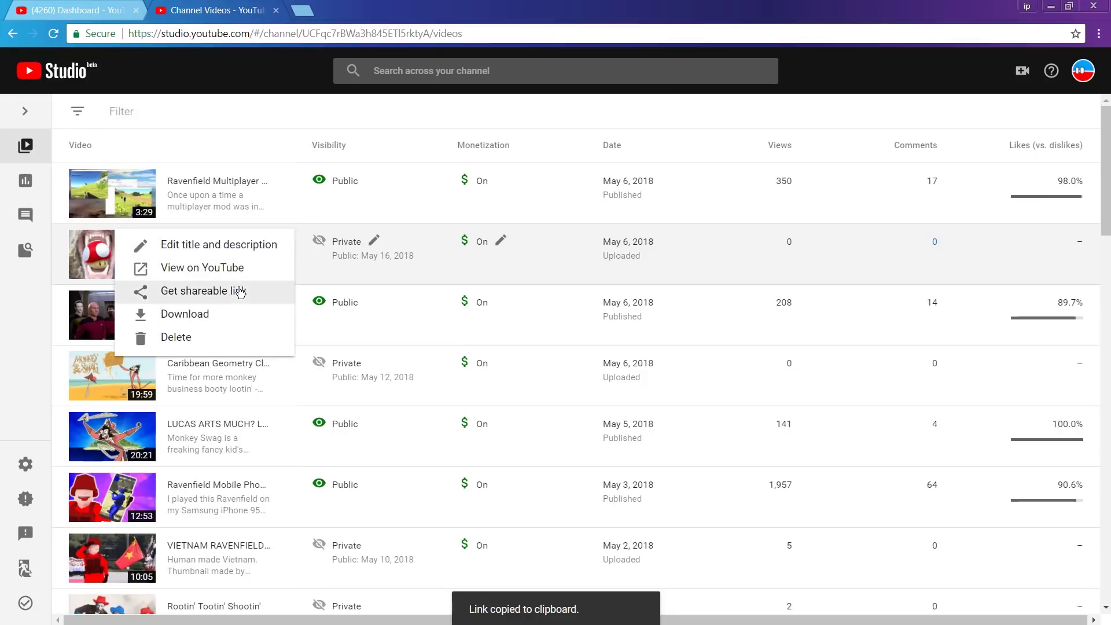
Copy the BEAR SHROOM JUNKIE SIMULATOR shareable link and highlight its view and comment counts.
right_click(240, 292)
click(284, 118)
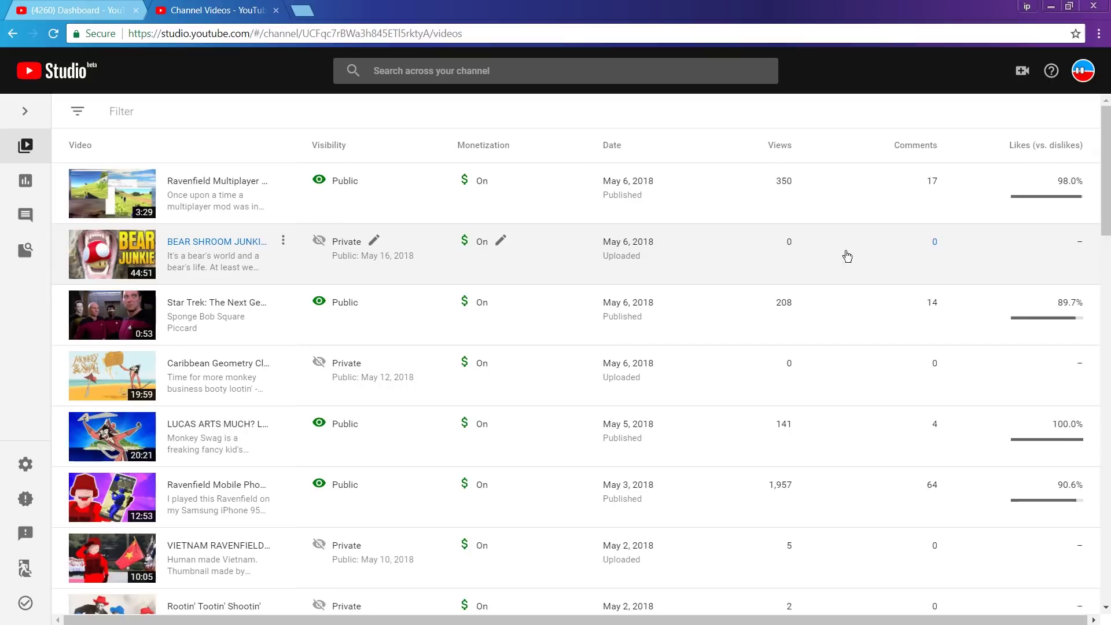
drag(1005, 250, 873, 330)
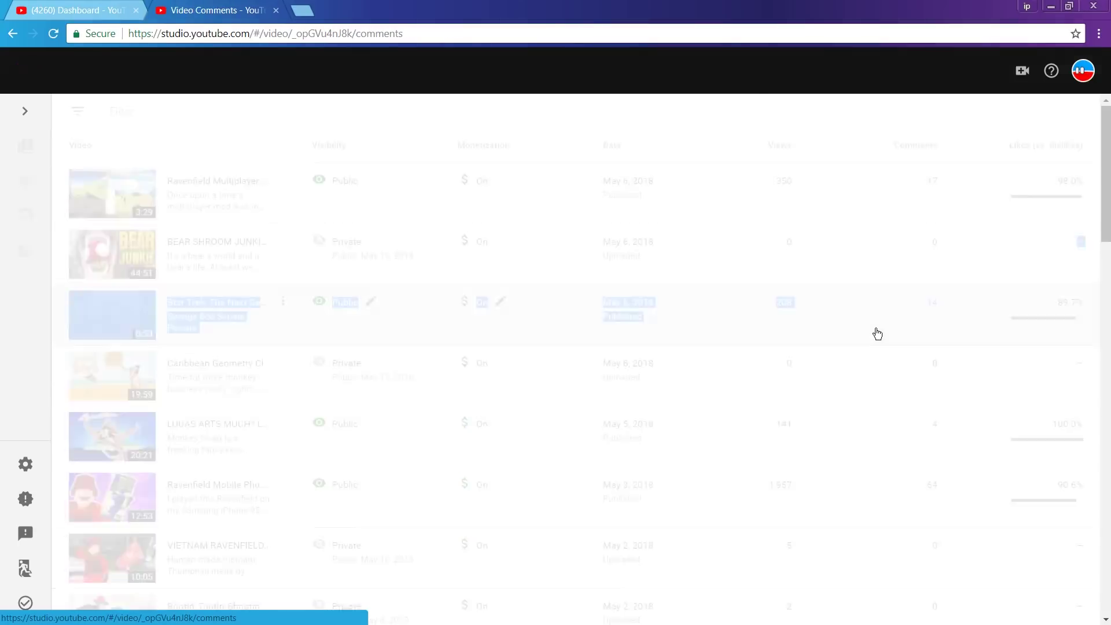
Return from the comments page to the videos list, collapse the sidebar, and start filtering.
click(25, 111)
click(25, 71)
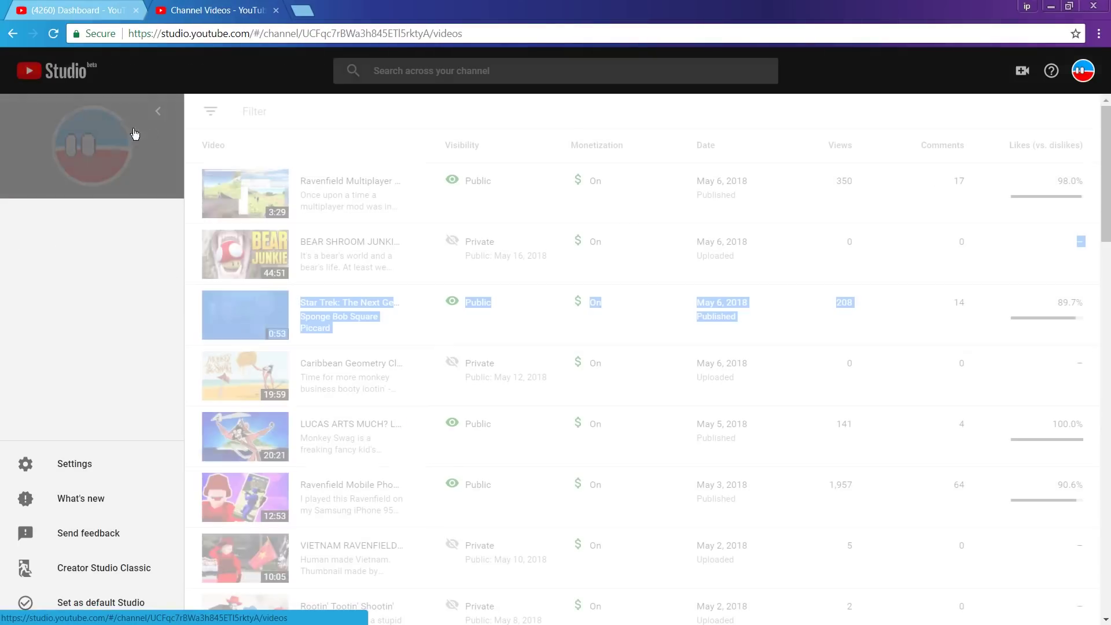
click(158, 111)
click(344, 122)
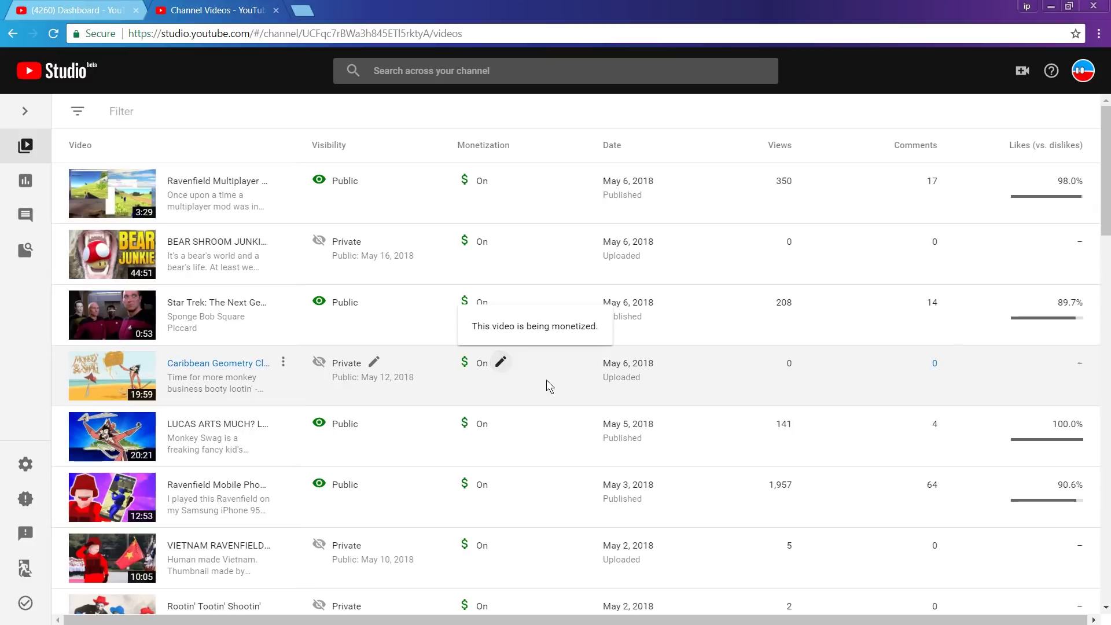
Highlight the Caribbean and Star Trek rows' monetization stats, then open the Filter bar.
drag(492, 364, 463, 365)
drag(442, 361, 469, 305)
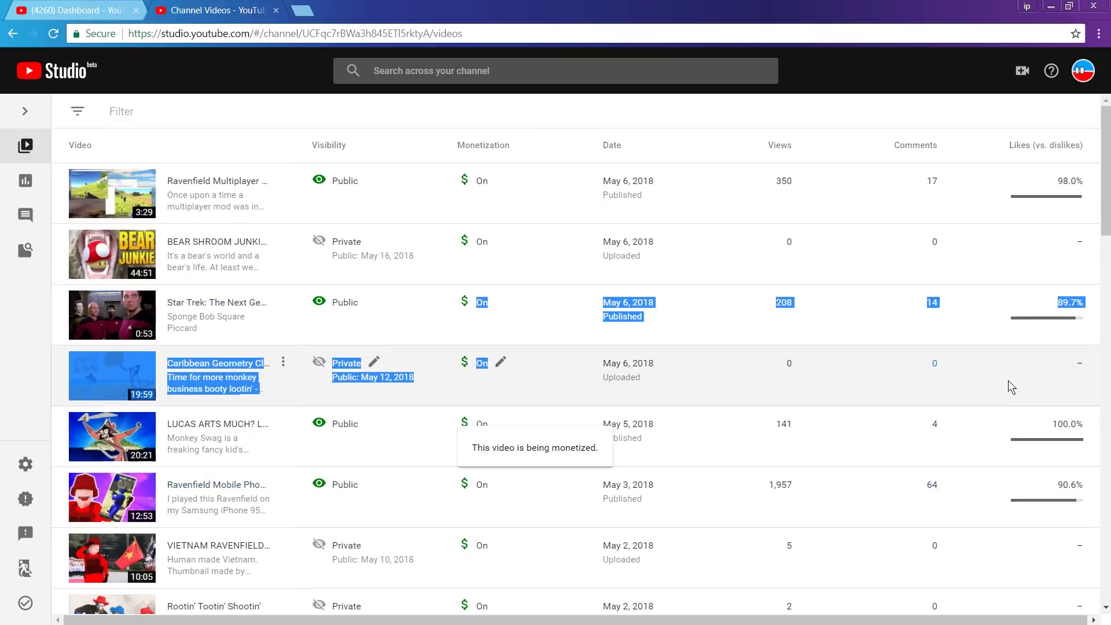
click(531, 106)
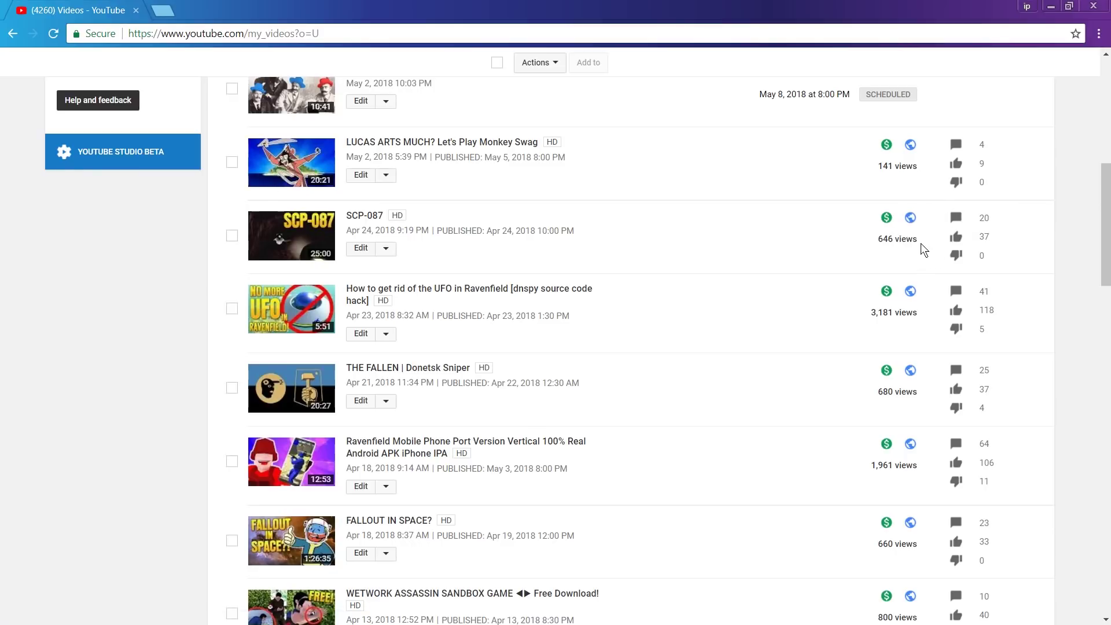
scroll(921, 243, up, 5)
triple_click(817, 383)
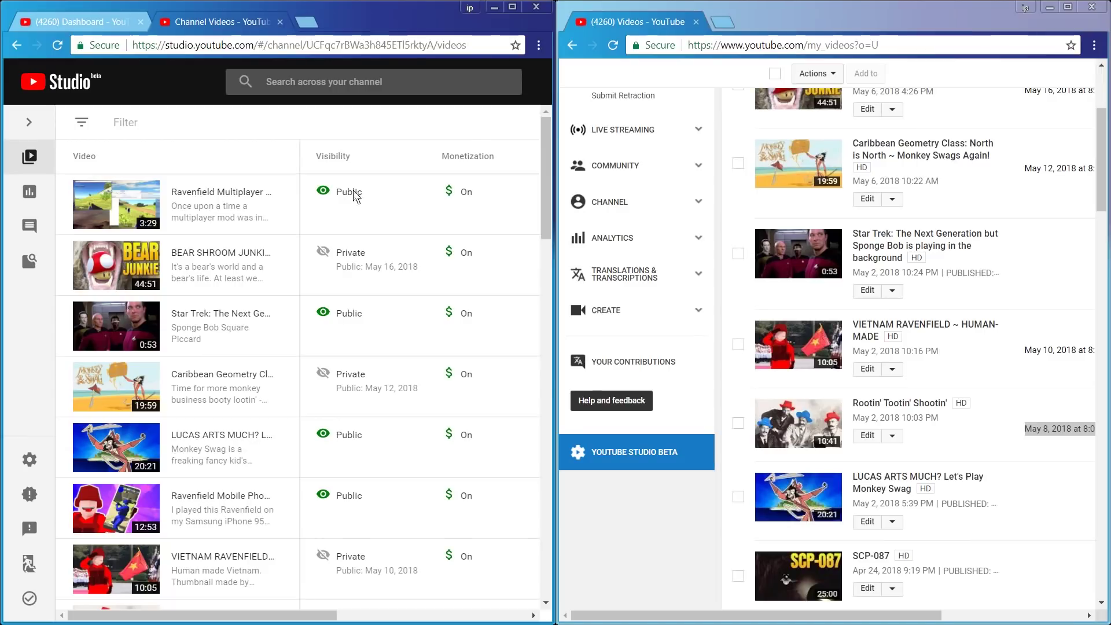
scroll(402, 179, down, 5)
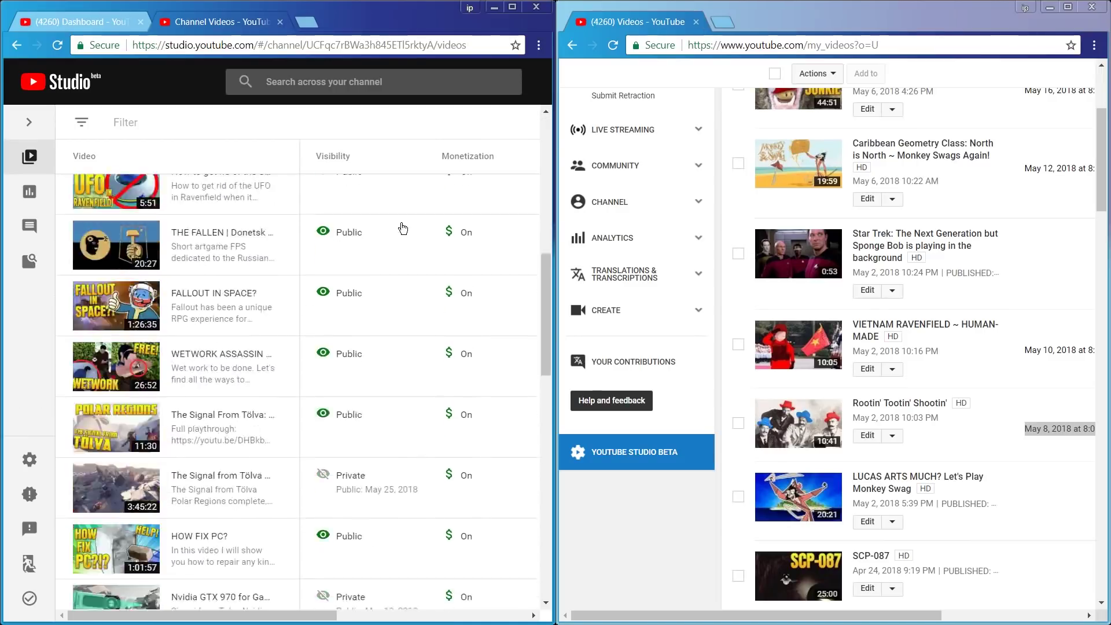
scroll(401, 226, up, 5)
scroll(949, 211, up, 3)
scroll(967, 210, down, 15)
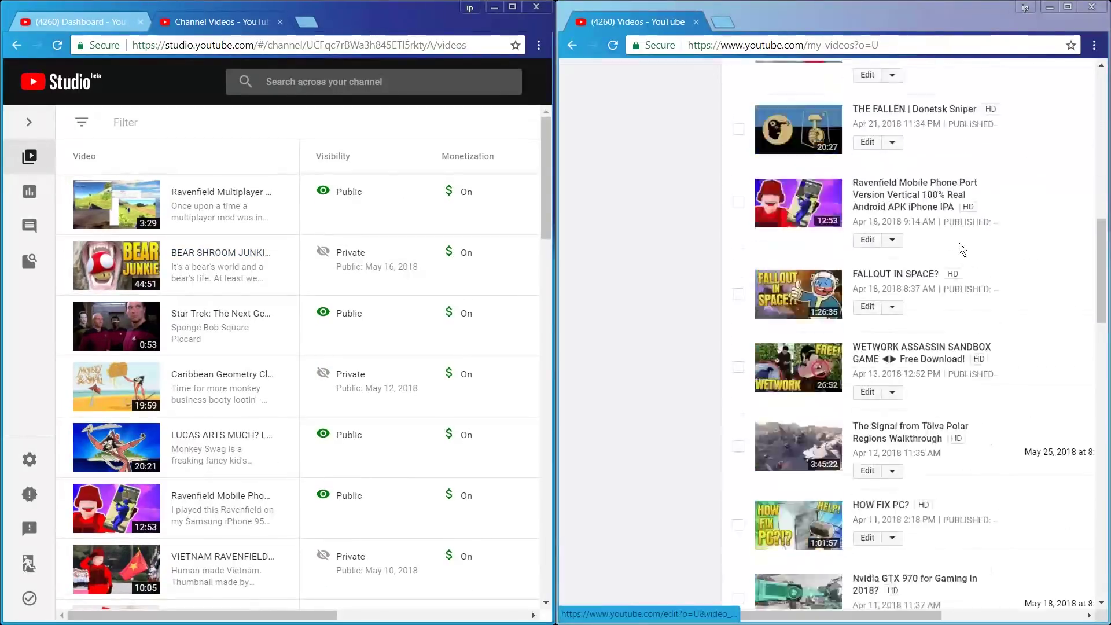
scroll(959, 241, up, 13)
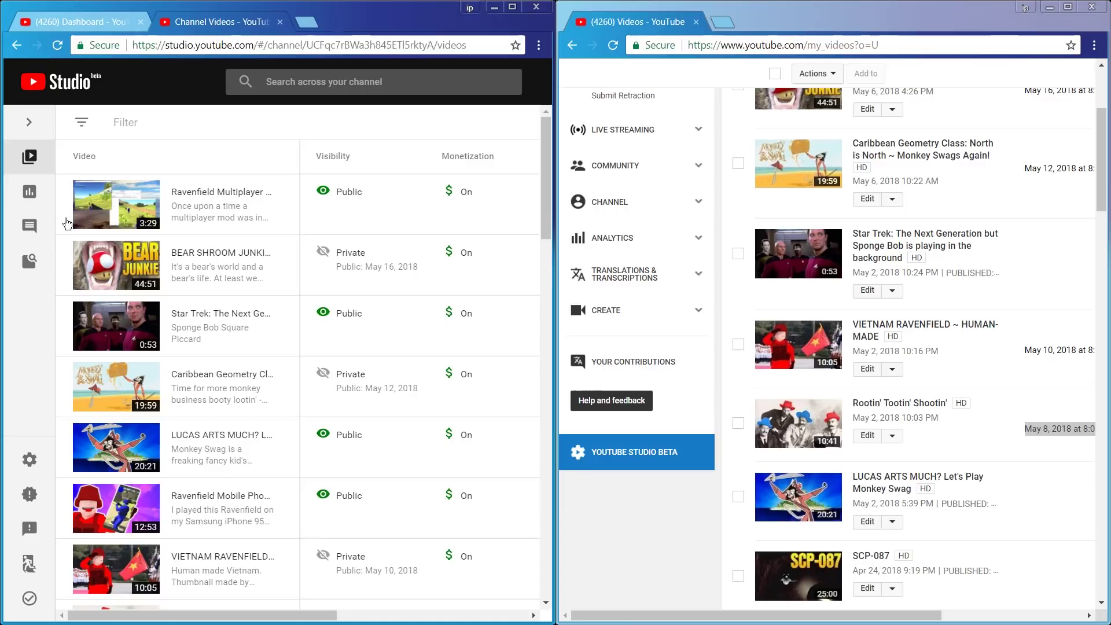
scroll(373, 315, down, 7)
scroll(376, 246, up, 5)
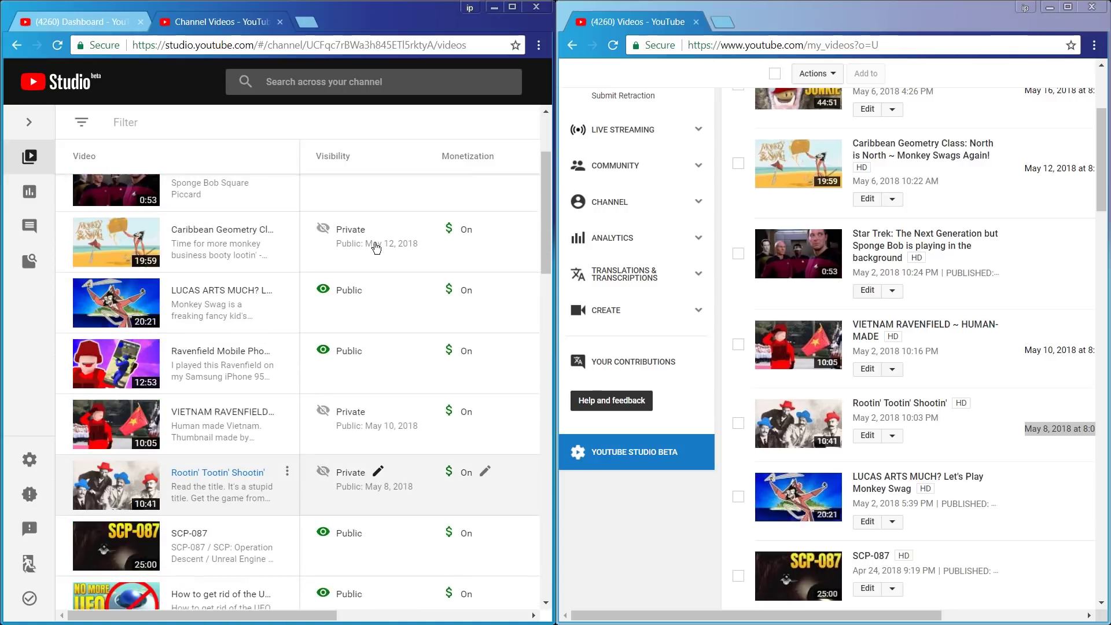
scroll(376, 248, down, 15)
scroll(338, 313, up, 5)
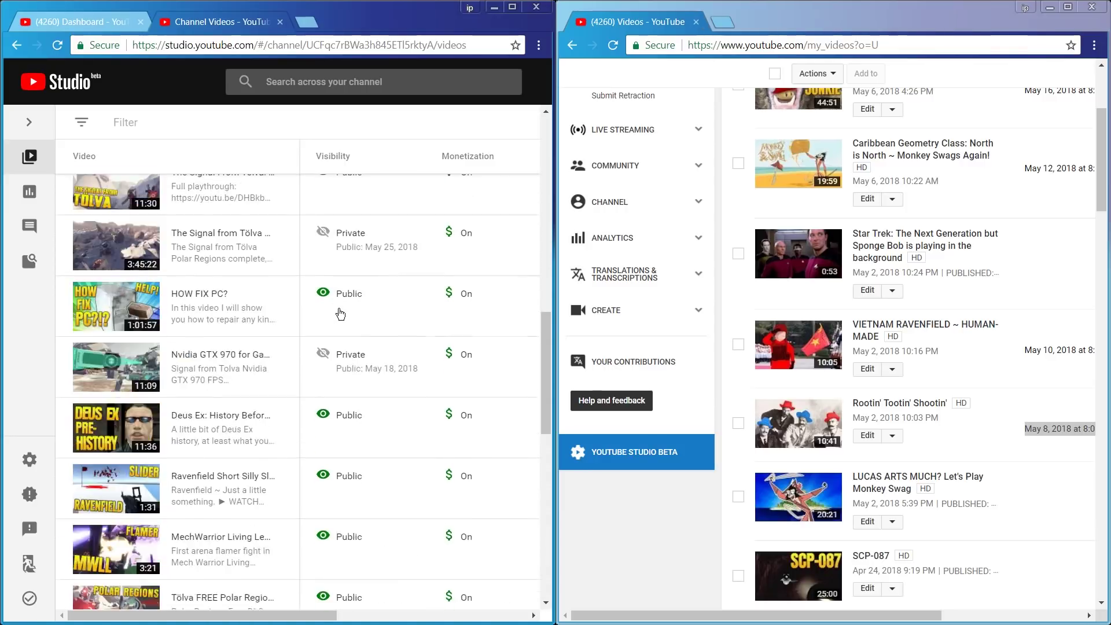
scroll(339, 313, up, 8)
scroll(342, 311, down, 7)
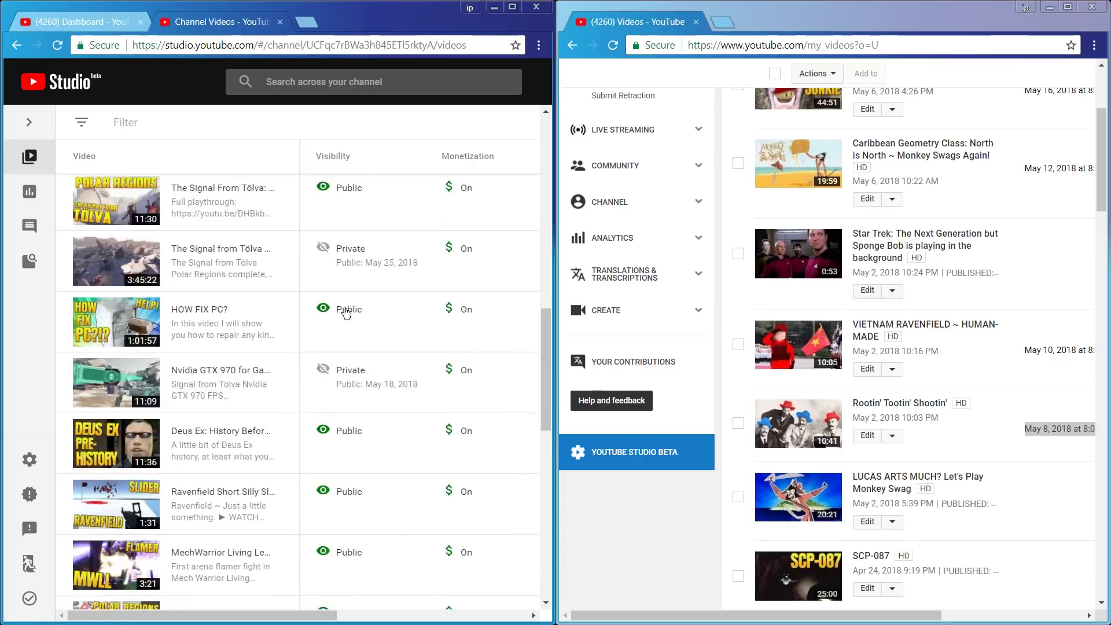
scroll(346, 313, up, 10)
scroll(946, 183, down, 8)
scroll(946, 183, up, 8)
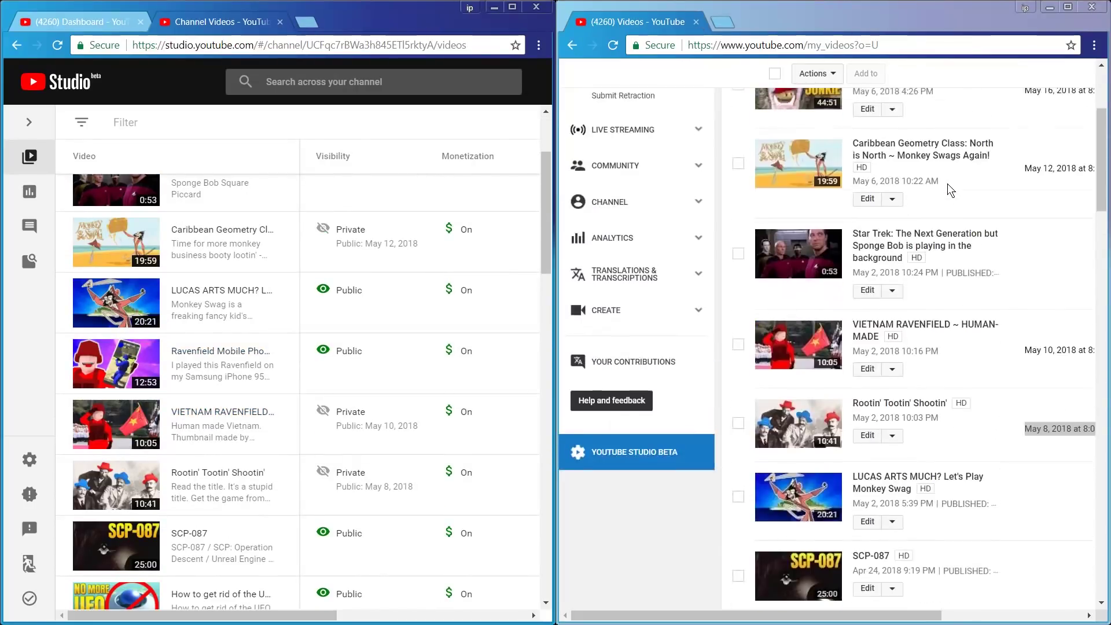
scroll(947, 183, down, 10)
scroll(897, 203, up, 13)
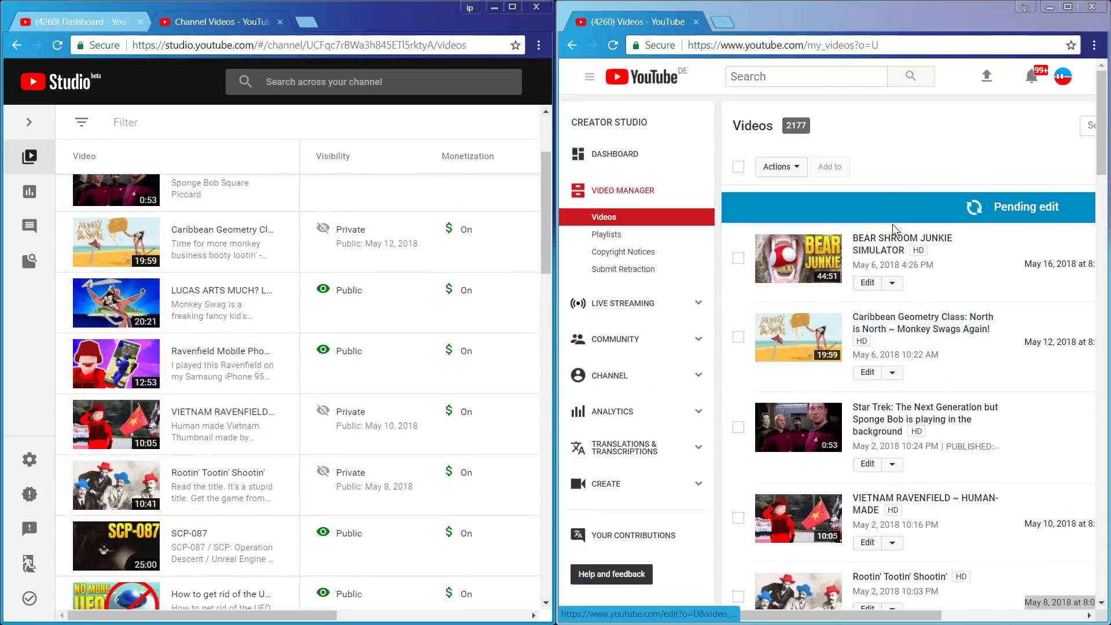
scroll(890, 227, down, 10)
scroll(818, 258, up, 5)
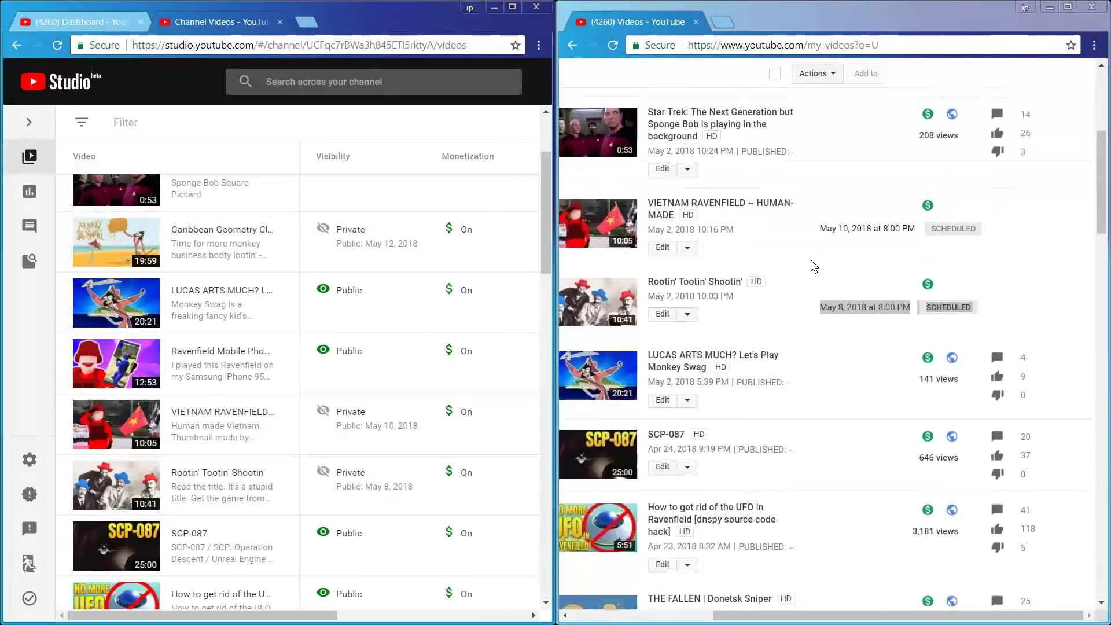
scroll(393, 296, down, 15)
scroll(387, 297, up, 5)
scroll(391, 297, down, 1)
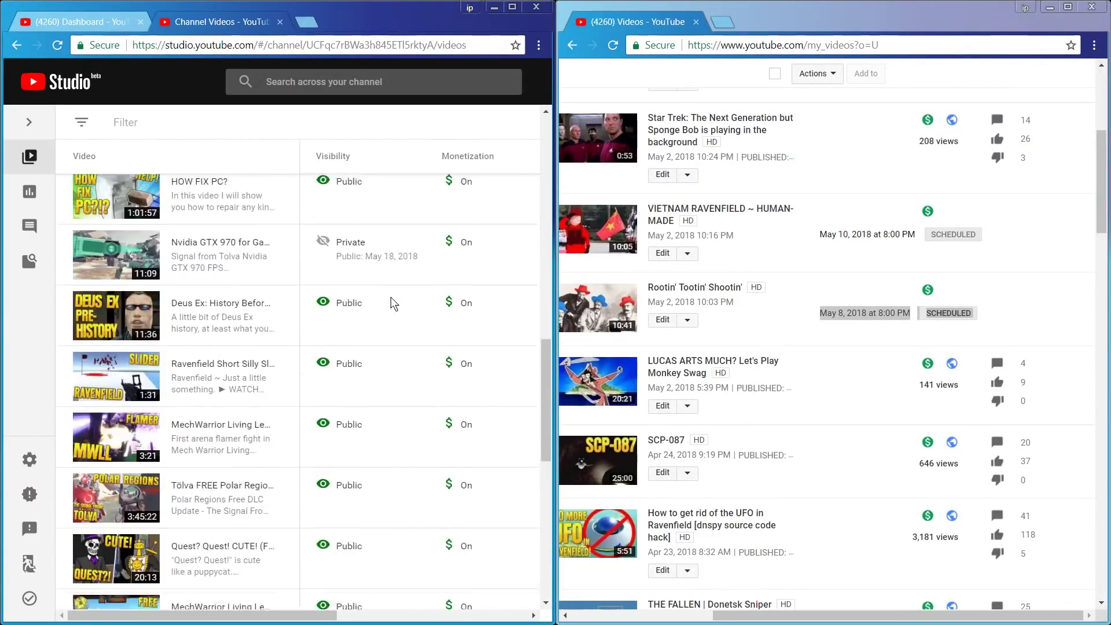
scroll(393, 293, down, 10)
scroll(398, 284, up, 15)
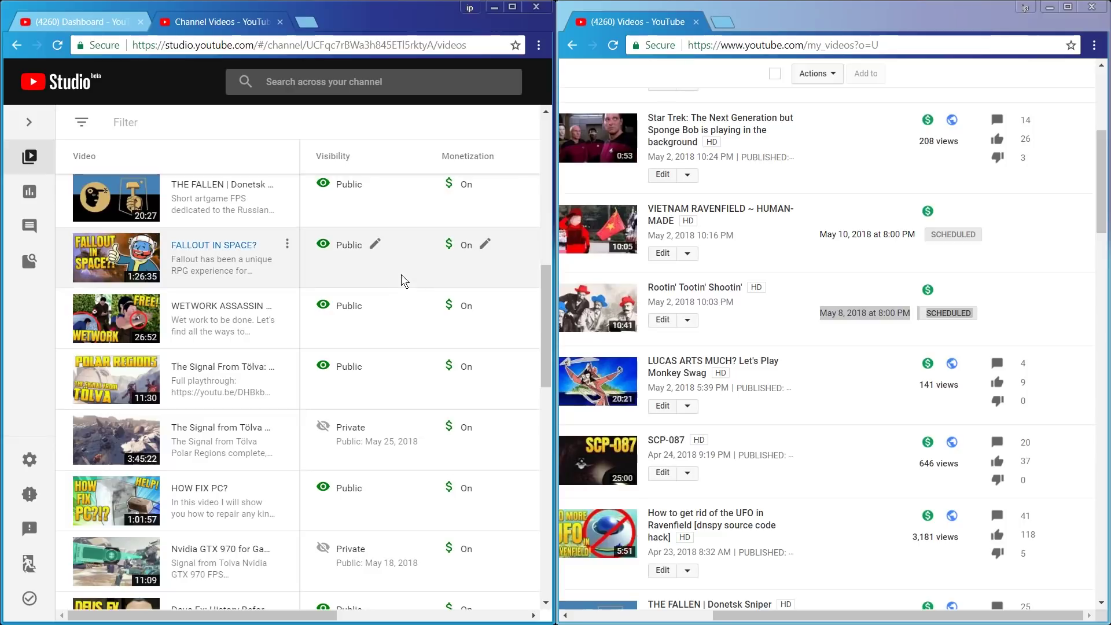
drag(546, 324, 923, 254)
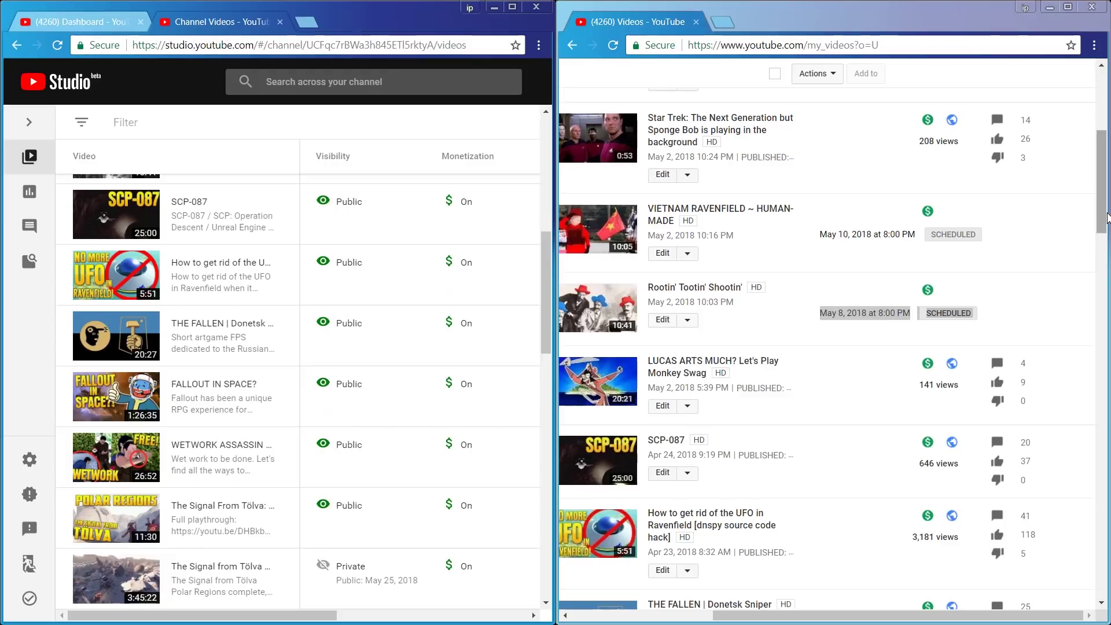
drag(1106, 217, 546, 527)
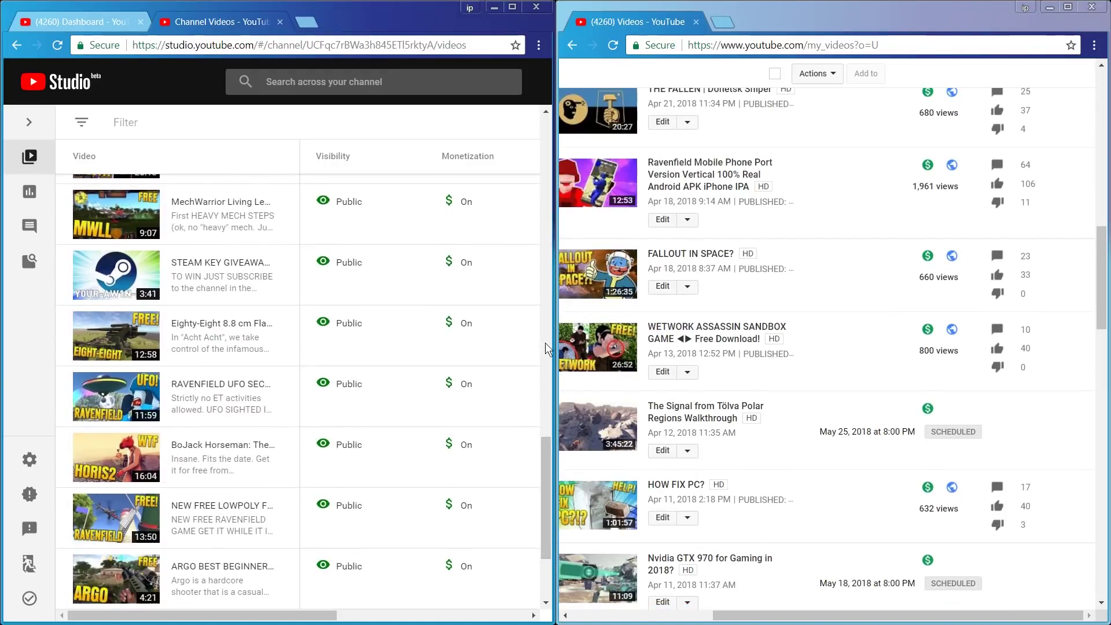
scroll(524, 313, up, 15)
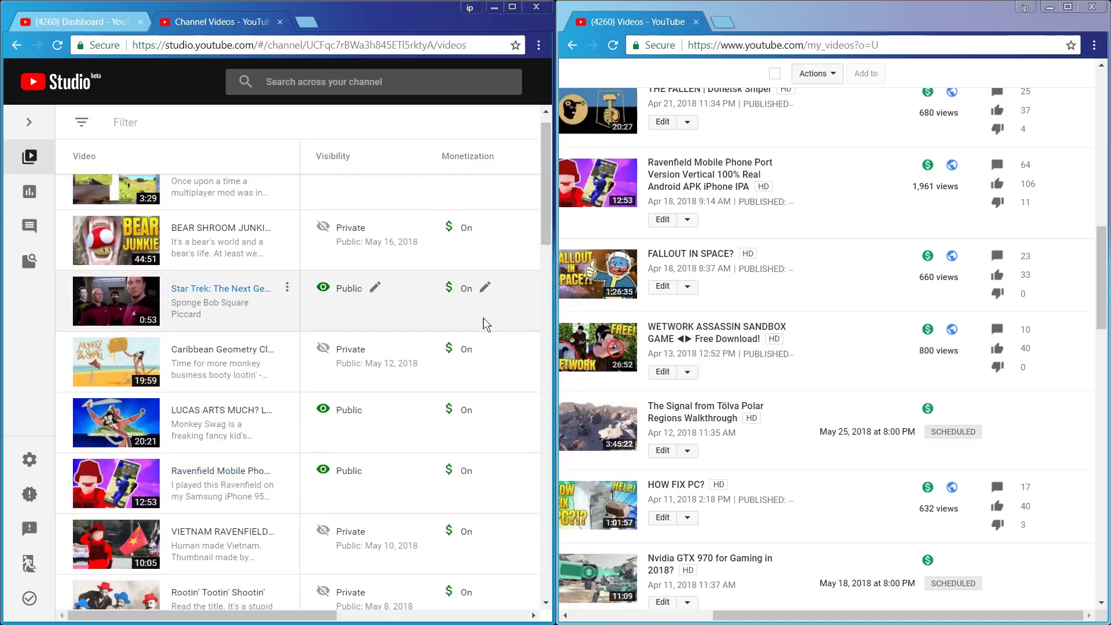
scroll(204, 314, down, 15)
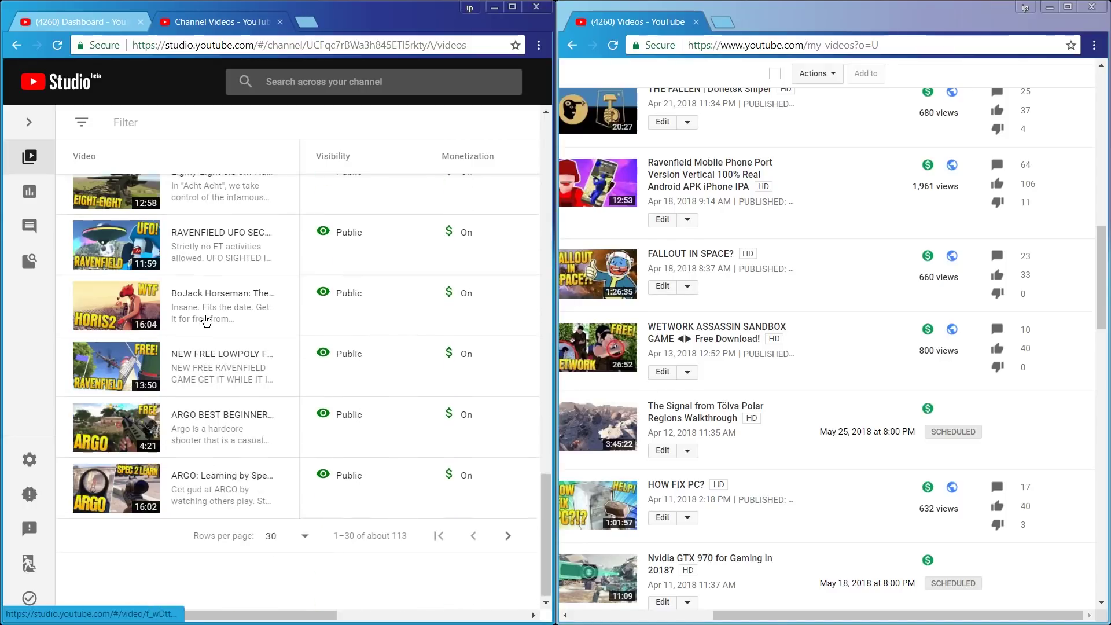
scroll(204, 315, up, 15)
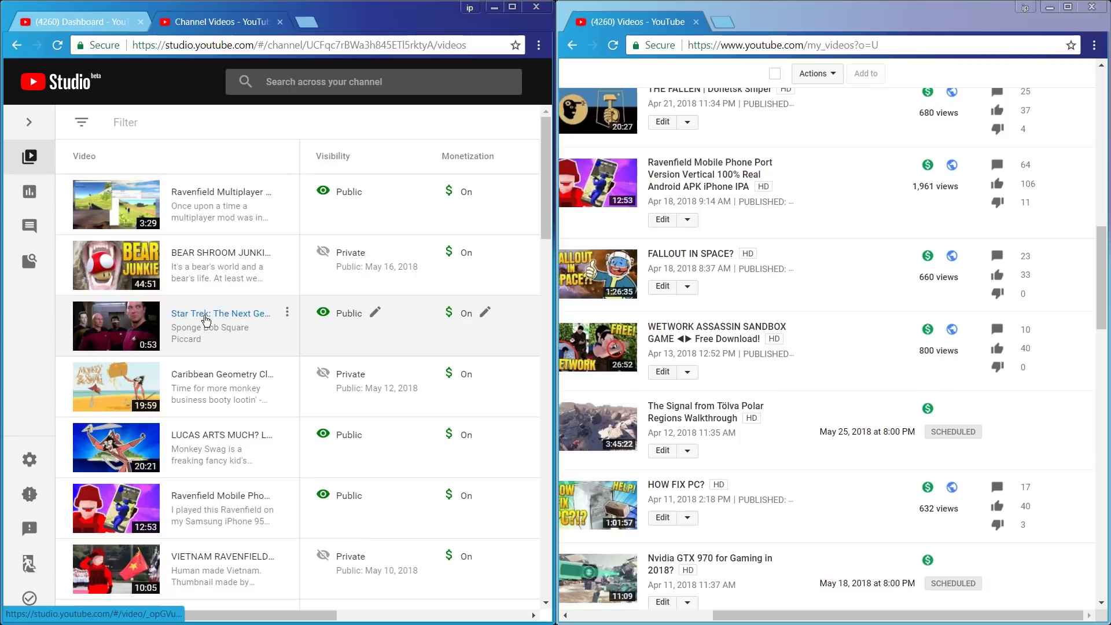
scroll(205, 319, down, 15)
scroll(292, 301, up, 14)
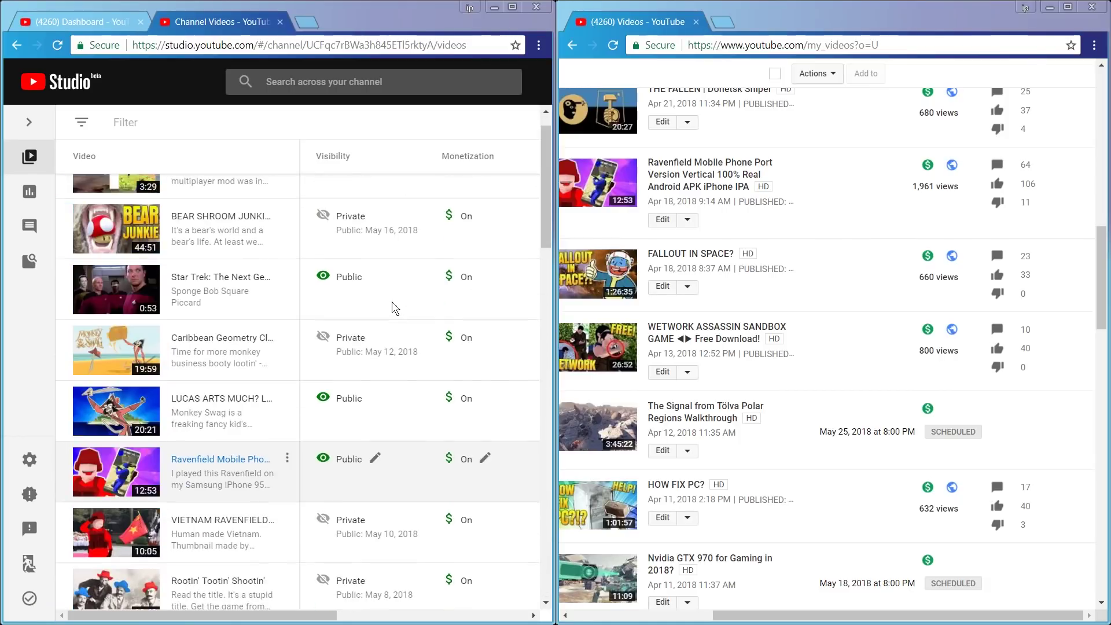
scroll(910, 227, down, 10)
scroll(887, 259, up, 20)
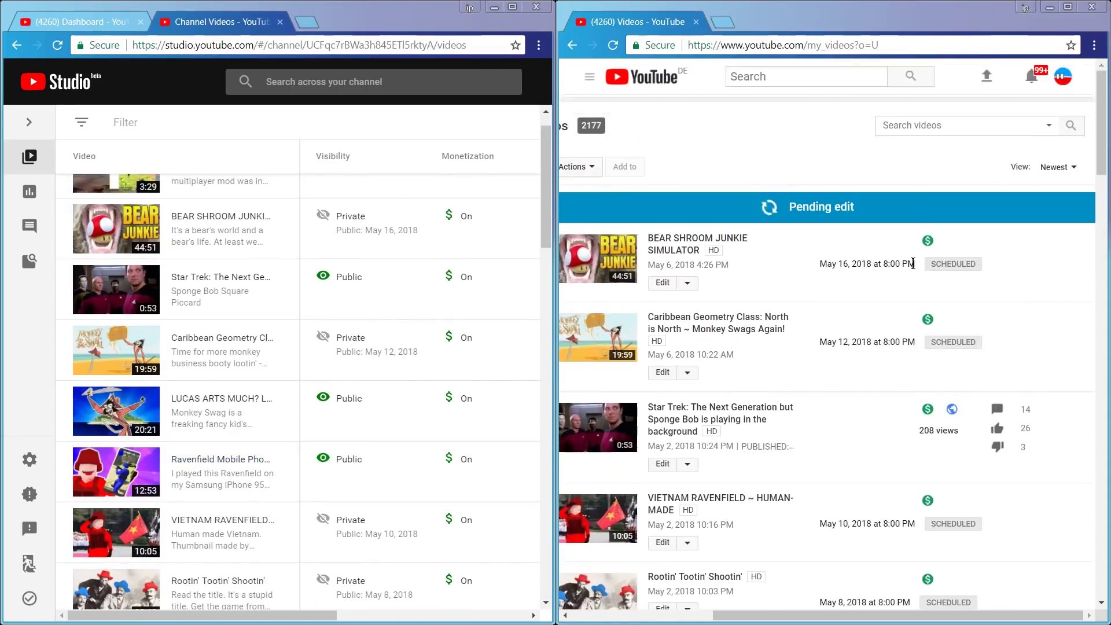
scroll(868, 272, down, 20)
scroll(896, 162, down, 20)
scroll(891, 165, up, 20)
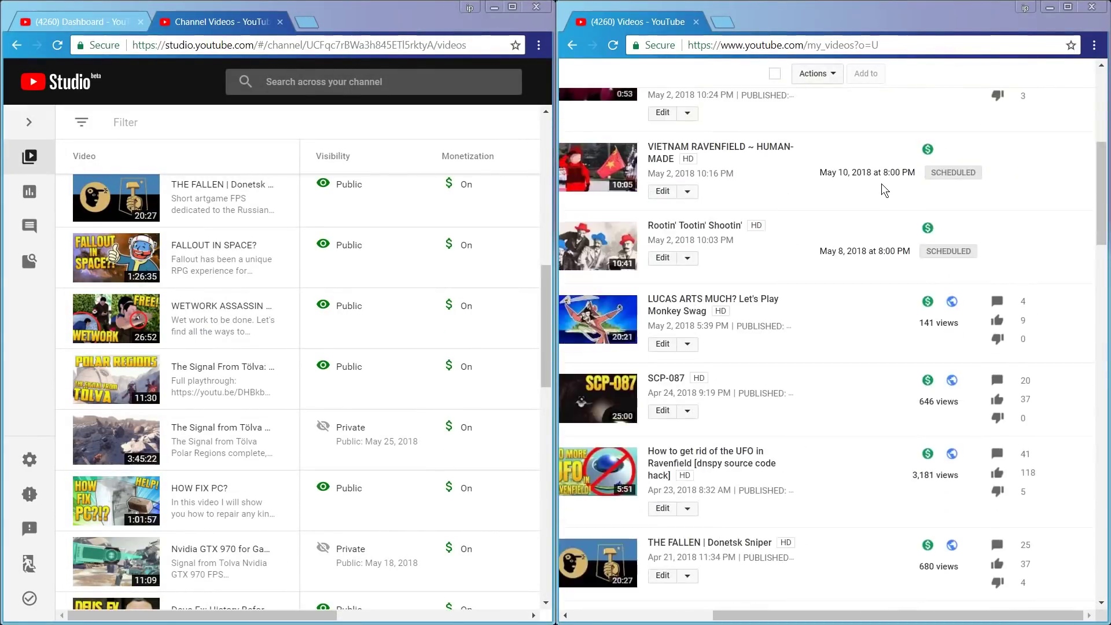
scroll(881, 183, down, 10)
scroll(881, 183, down, 7)
scroll(880, 183, up, 9)
scroll(877, 183, down, 16)
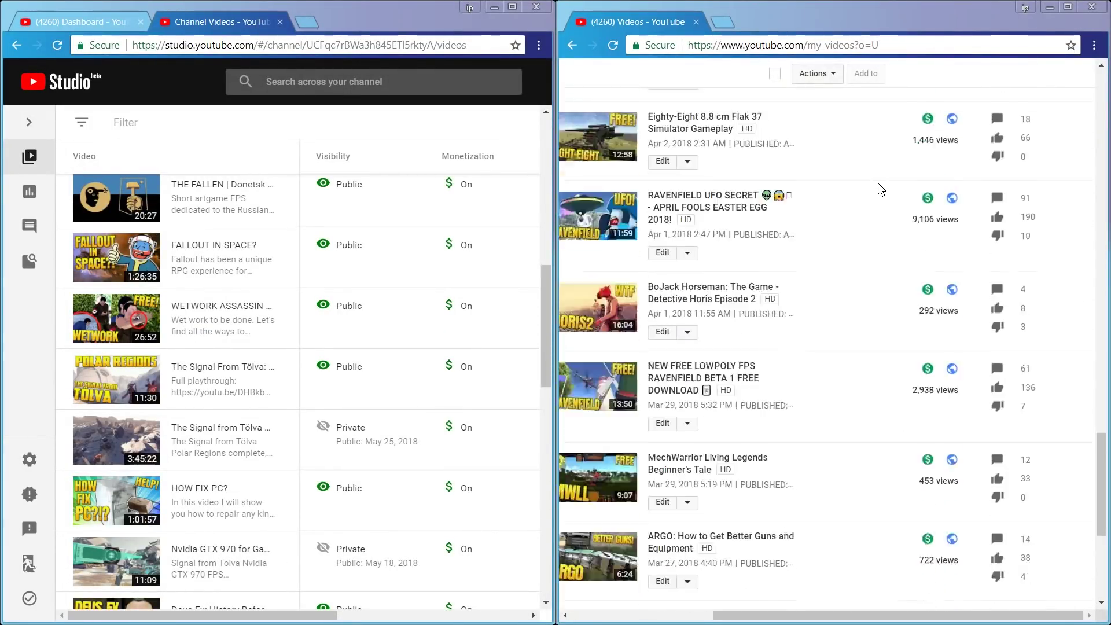
scroll(877, 183, up, 12)
scroll(312, 353, down, 8)
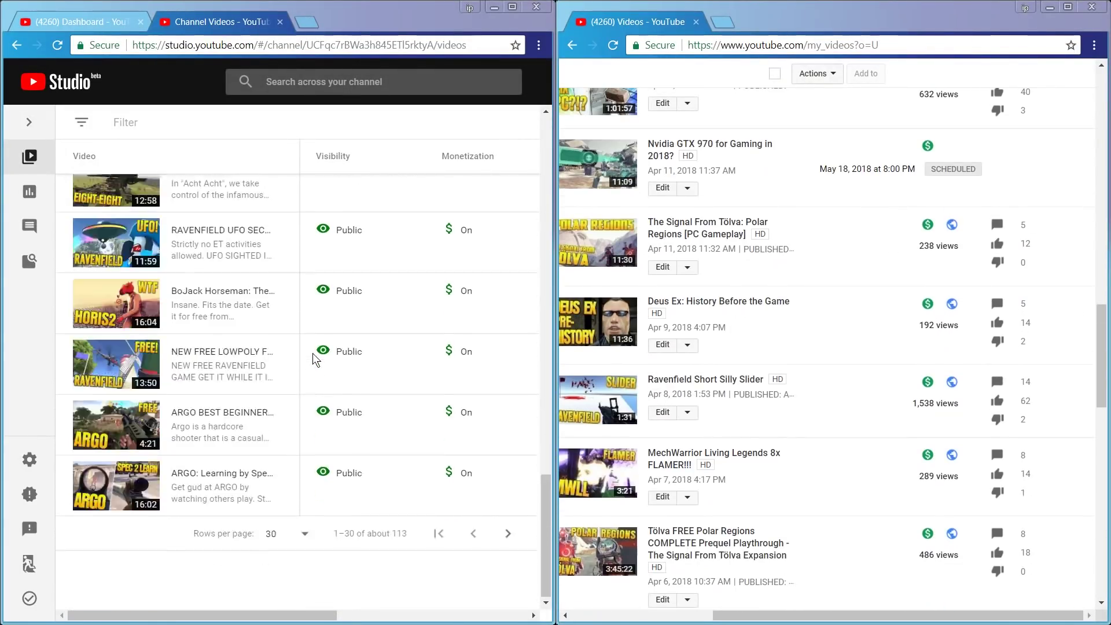
scroll(313, 352, up, 6)
scroll(314, 355, up, 11)
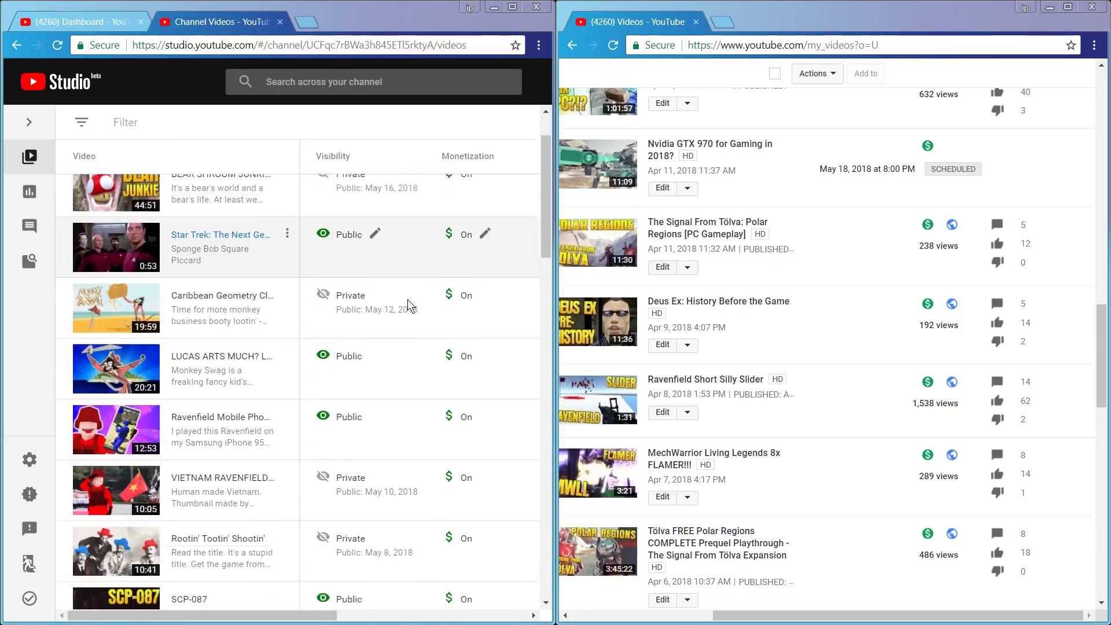
scroll(407, 300, down, 14)
scroll(408, 300, down, 6)
scroll(407, 299, up, 16)
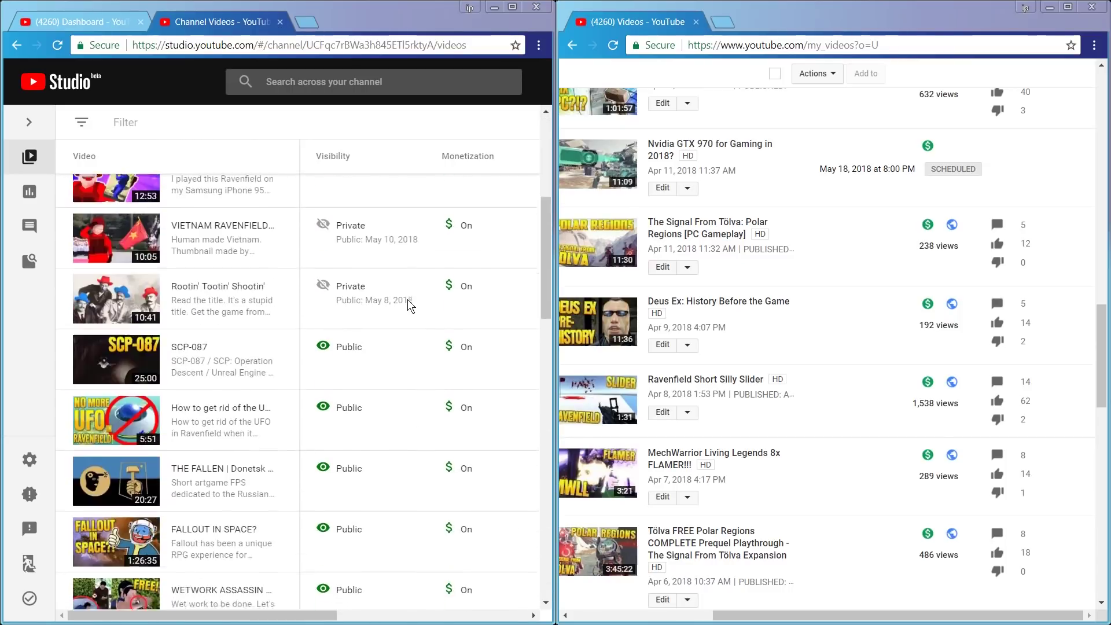
scroll(408, 300, down, 10)
scroll(407, 300, up, 10)
scroll(408, 299, down, 13)
scroll(407, 299, up, 7)
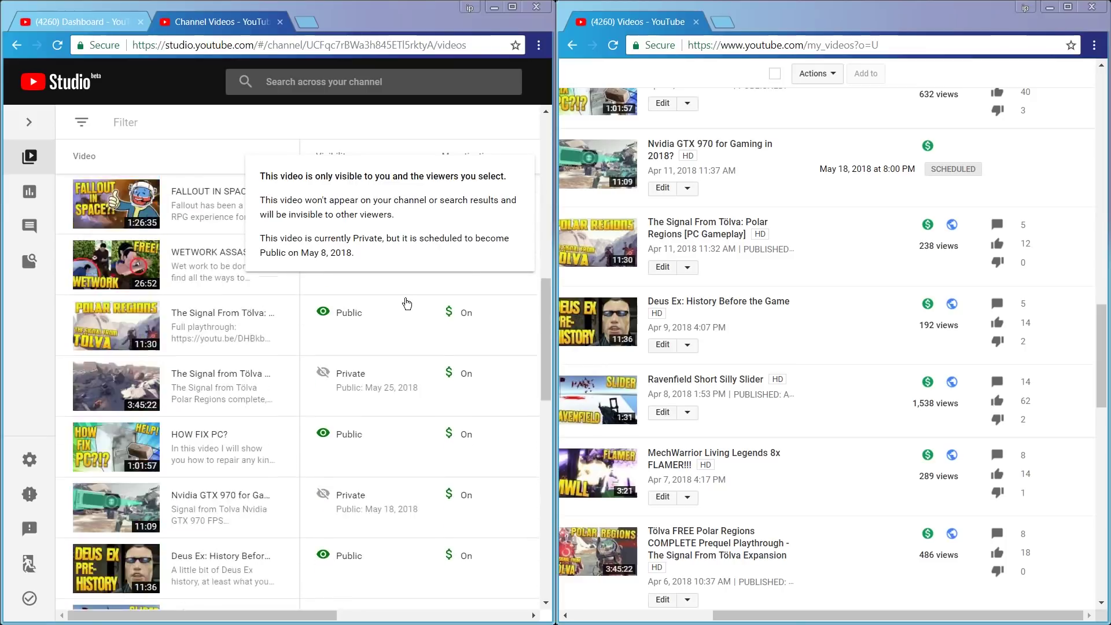
scroll(407, 303, down, 1)
scroll(300, 411, up, 20)
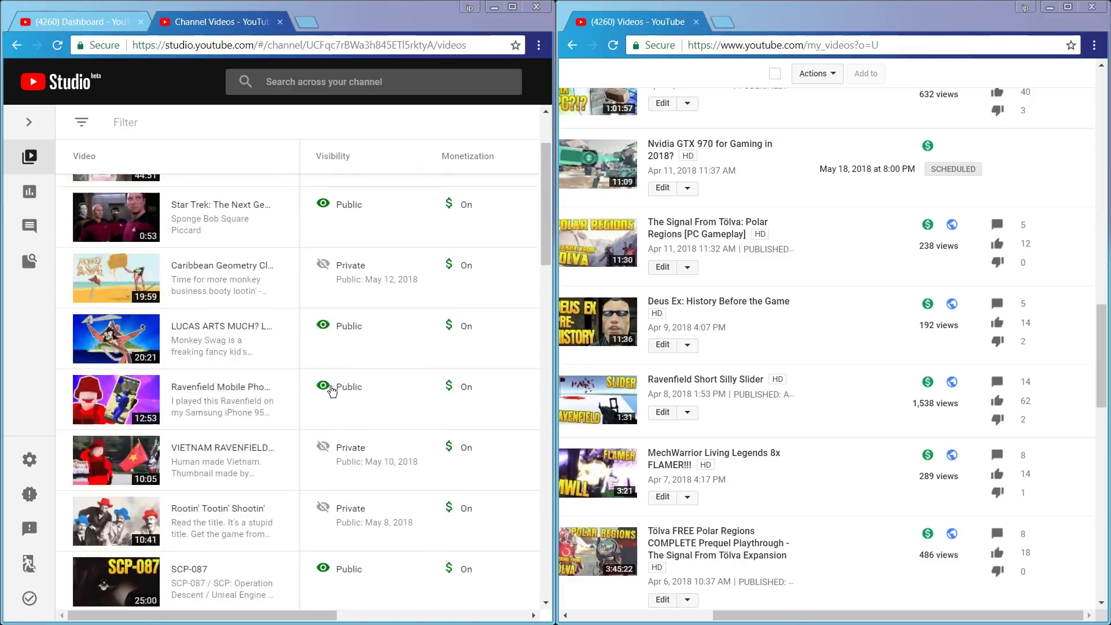
scroll(382, 347, down, 10)
scroll(400, 310, up, 8)
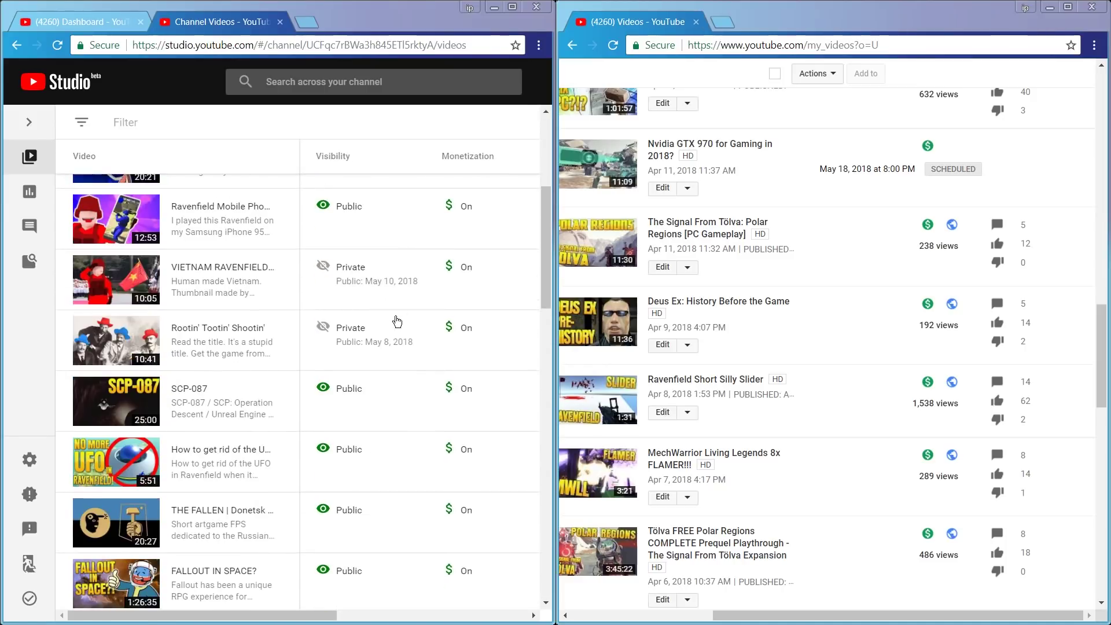
scroll(408, 301, down, 10)
scroll(411, 292, down, 8)
scroll(411, 291, up, 10)
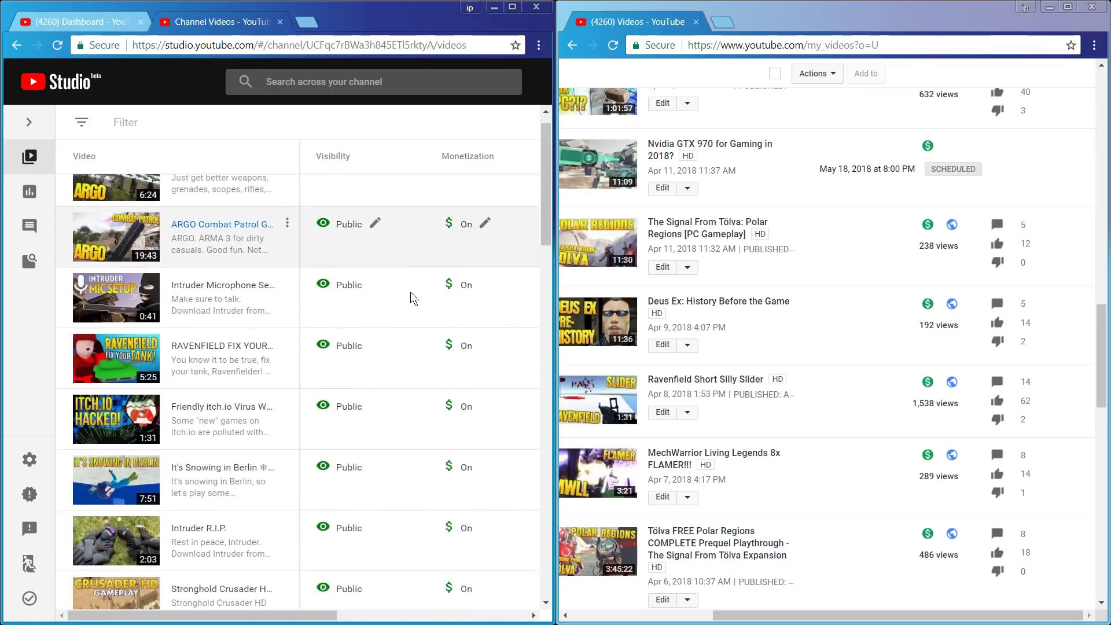
scroll(410, 292, down, 8)
scroll(412, 288, down, 4)
scroll(413, 289, up, 15)
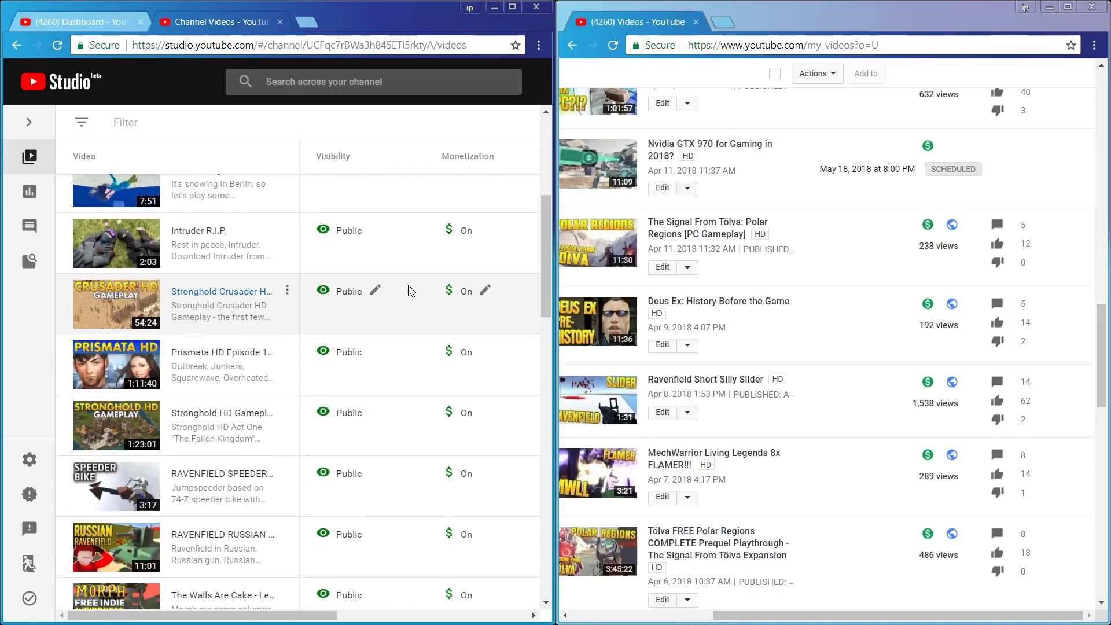
scroll(407, 232, up, 5)
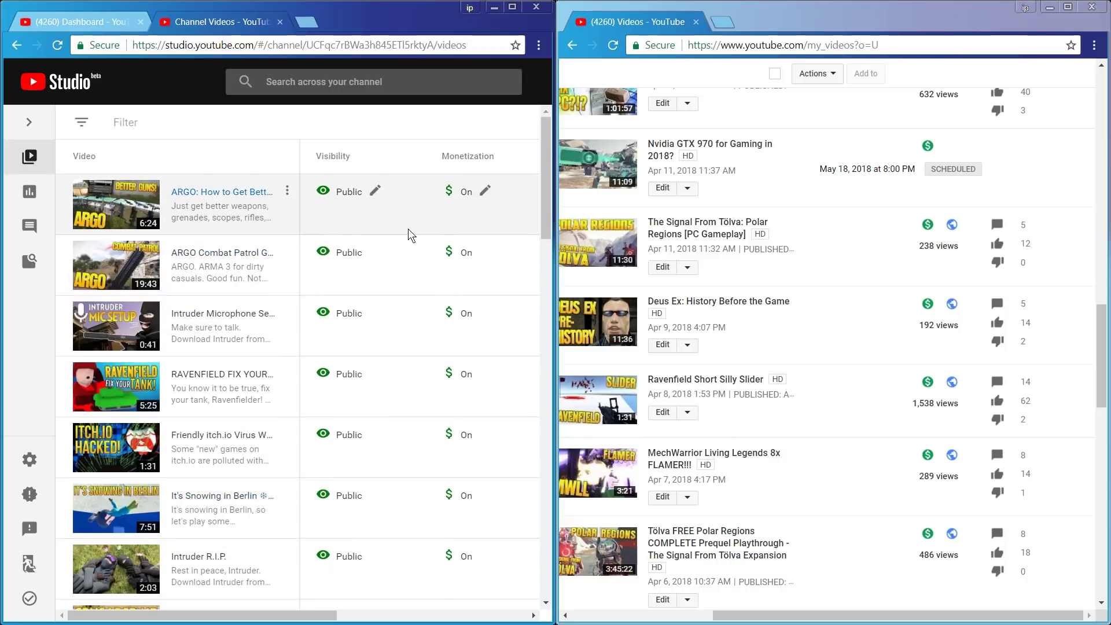
Scroll the classic Video Manager list to the top to show the limited video's Request review link.
scroll(881, 168, up, 15)
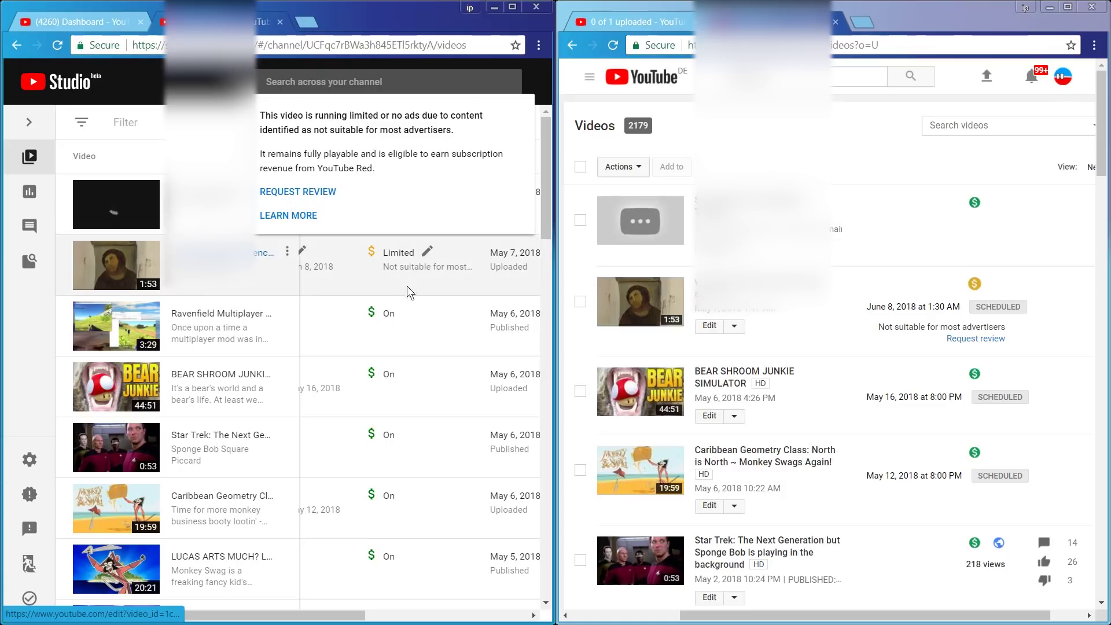
mouse_move(428, 276)
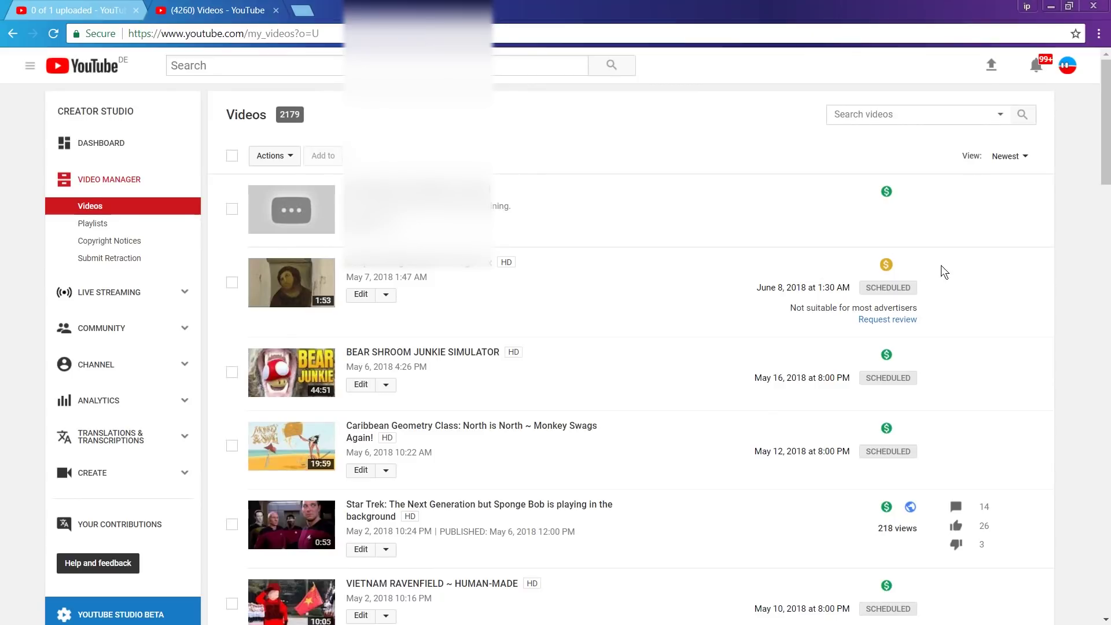
Scroll the Studio beta videos list up and down around the June 8 Limited video.
scroll(908, 251, down, 10)
scroll(908, 250, up, 10)
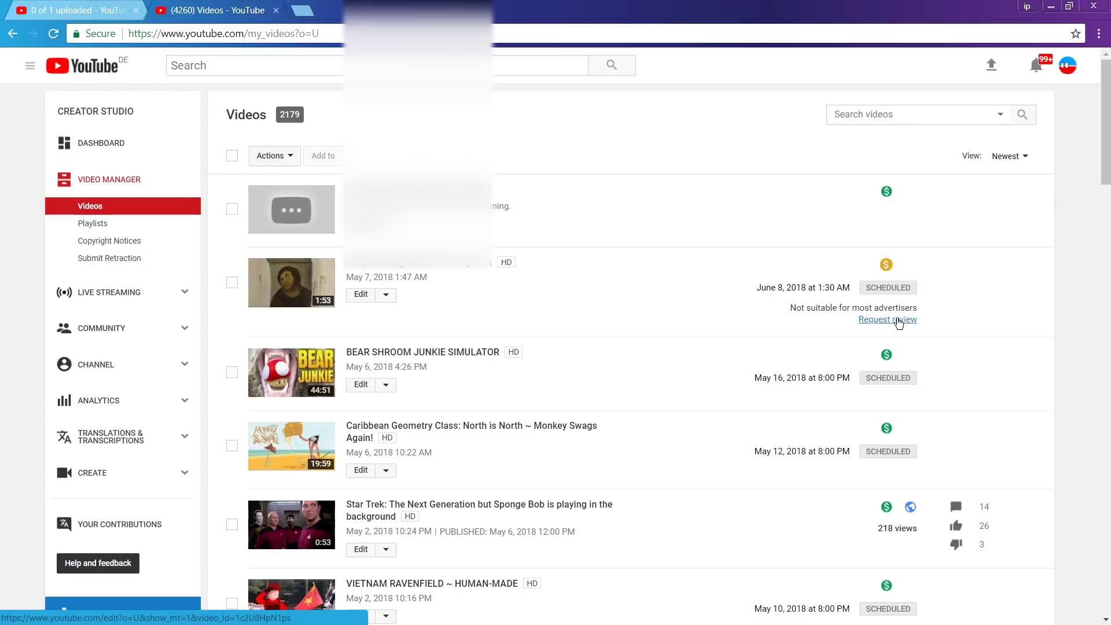
scroll(898, 323, down, 10)
scroll(899, 323, up, 10)
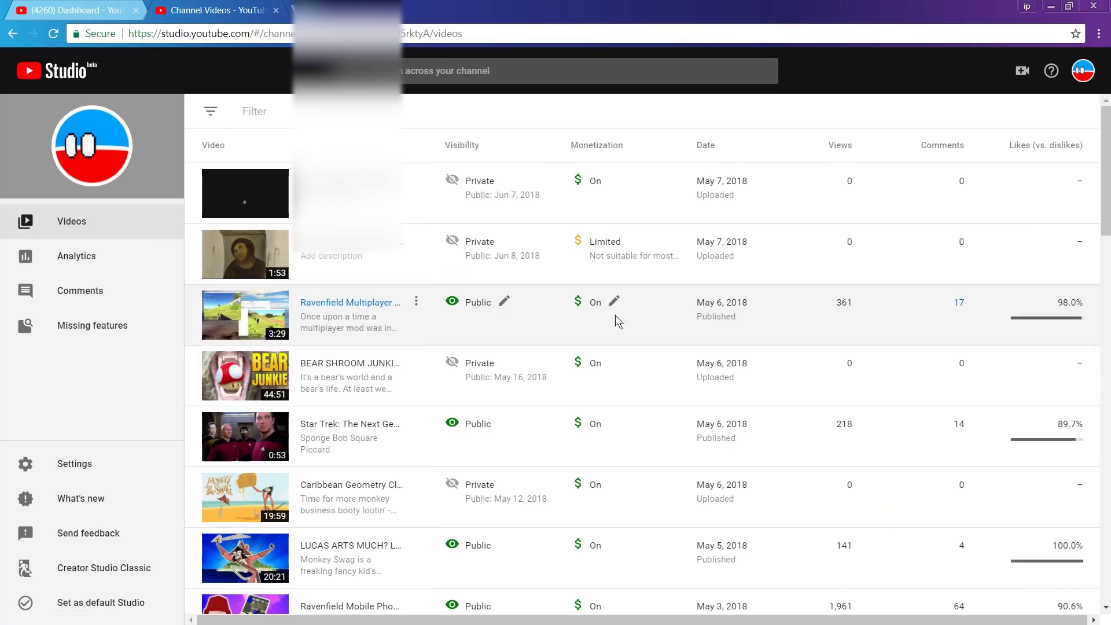
scroll(636, 242, down, 3)
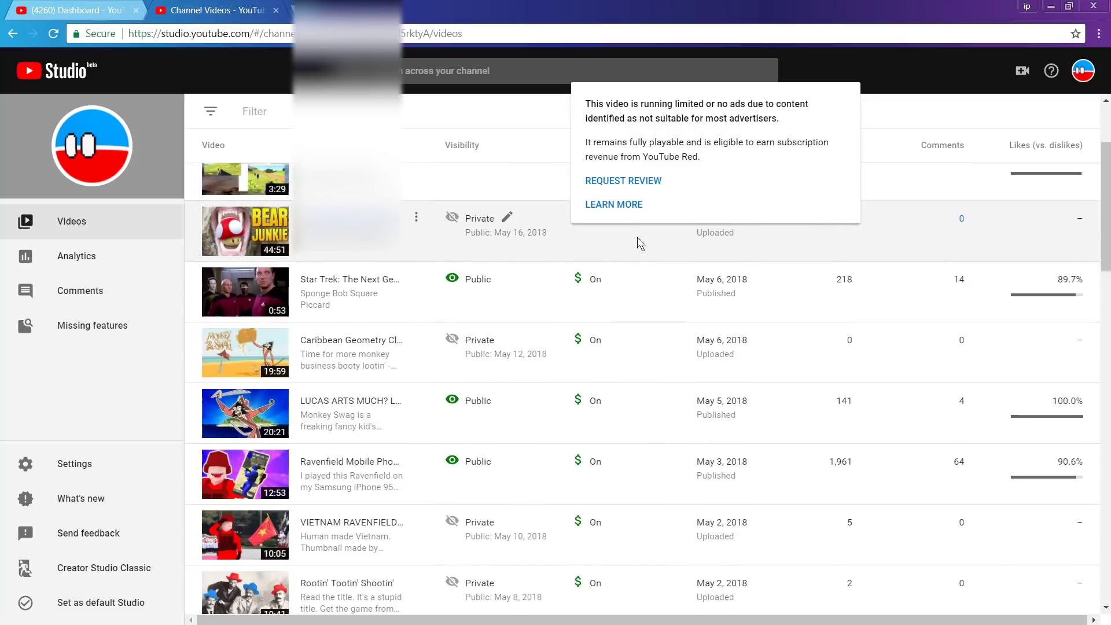
scroll(636, 242, up, 3)
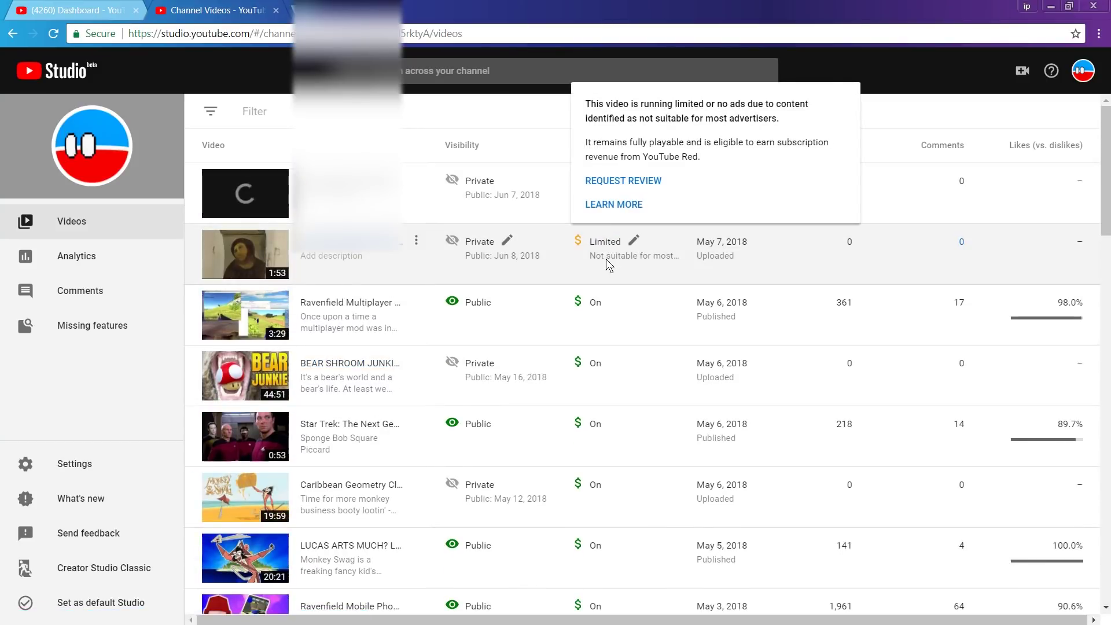
scroll(631, 262, down, 20)
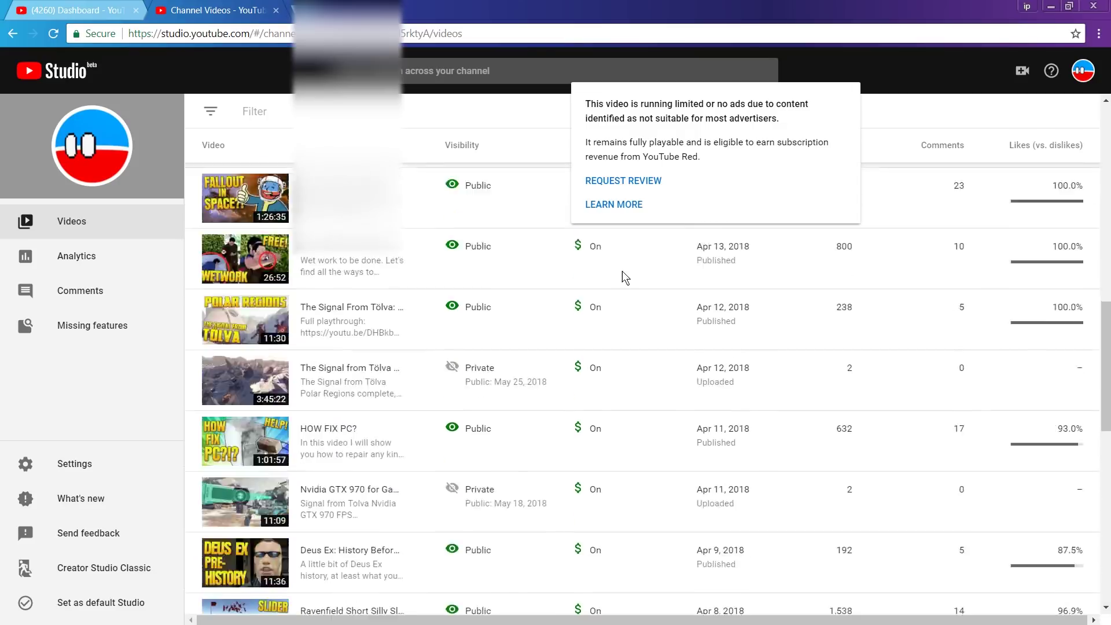
scroll(620, 273, up, 20)
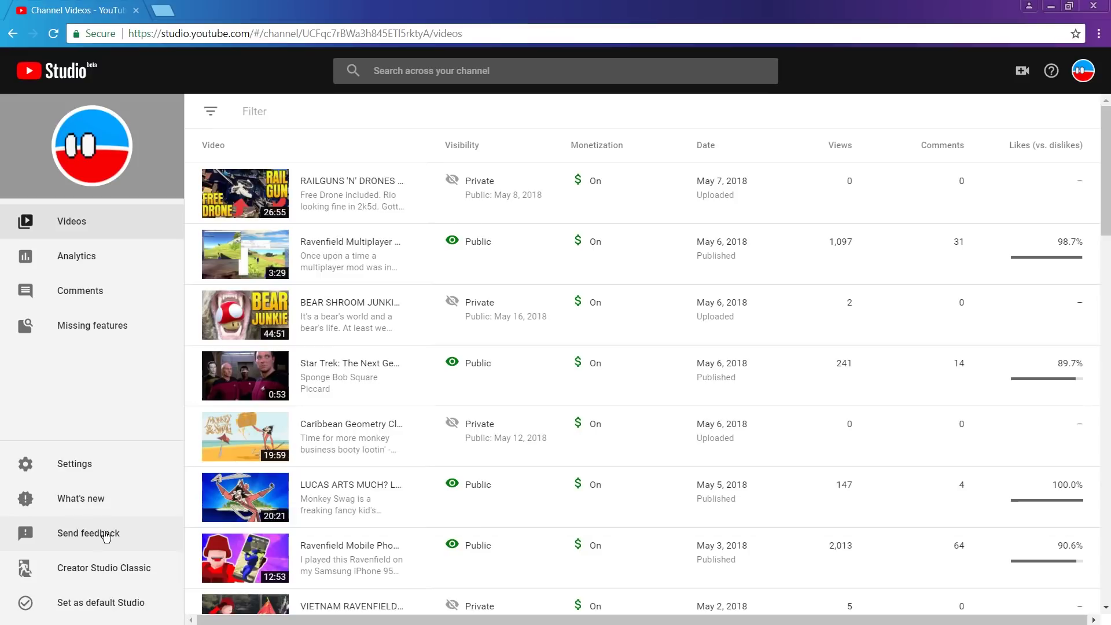
Send feedback requesting hover-free, filterable demonetization appeals, with the Monetization column highlighted in the screenshot.
click(106, 536)
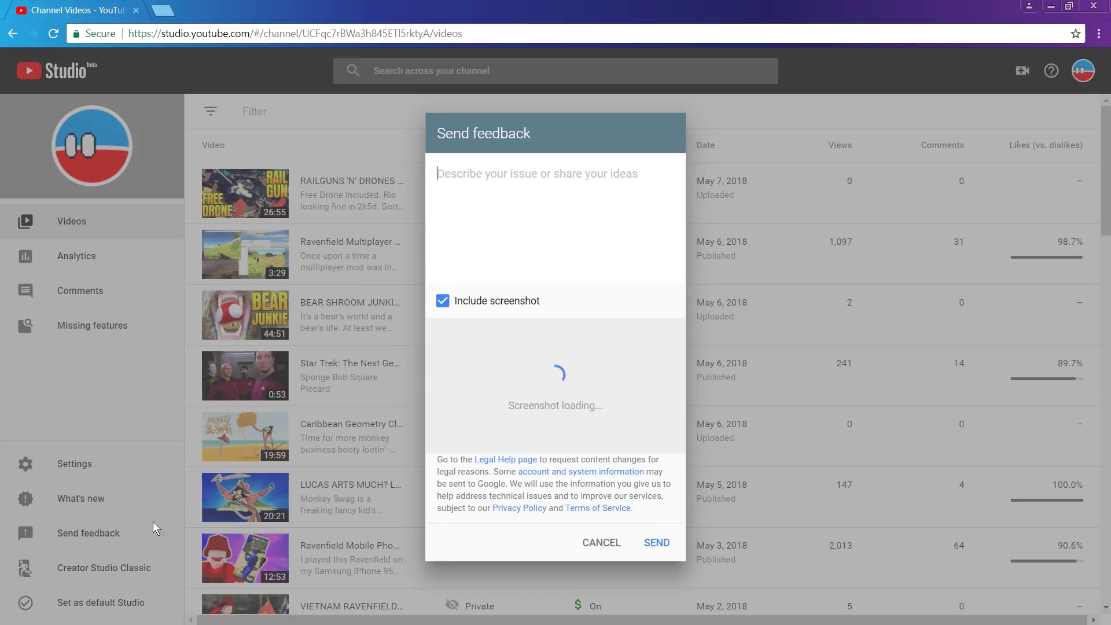
text(We)
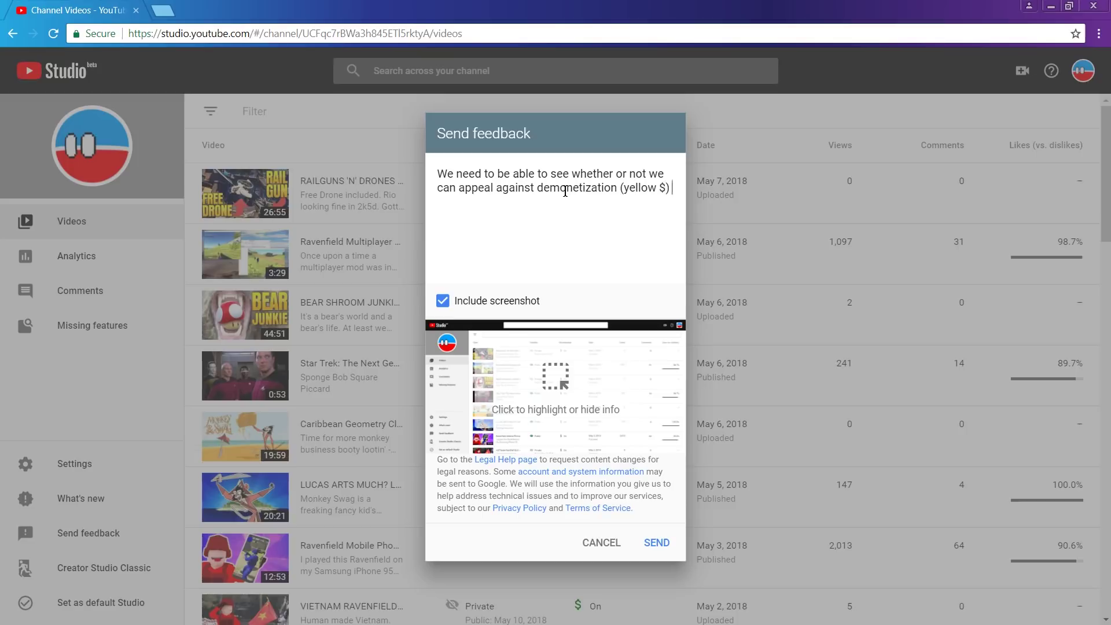
click(578, 385)
click(608, 406)
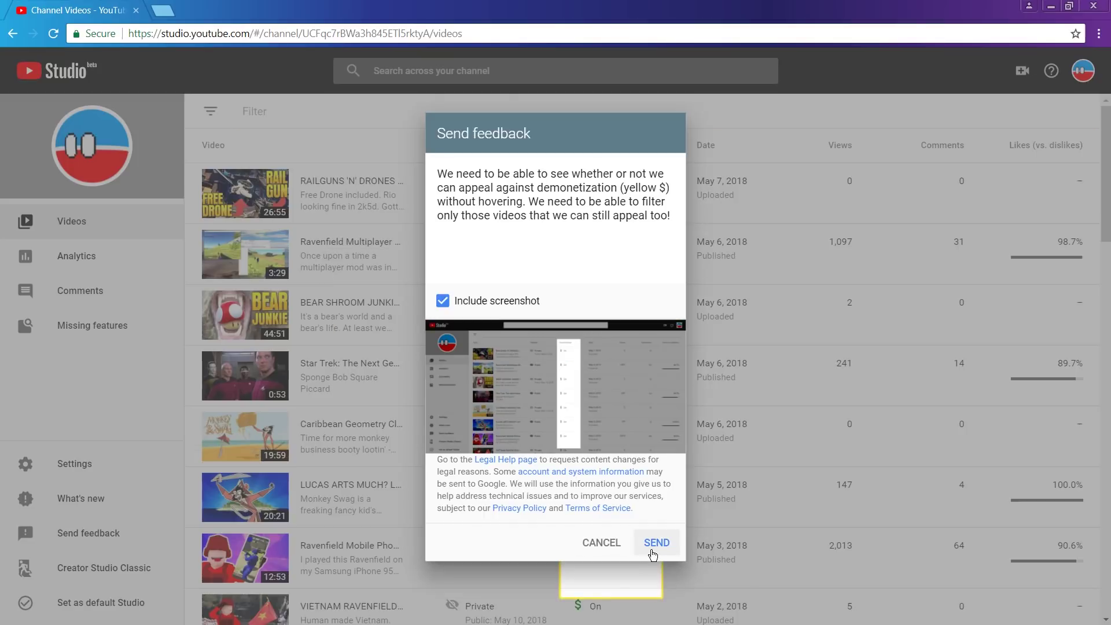
click(657, 549)
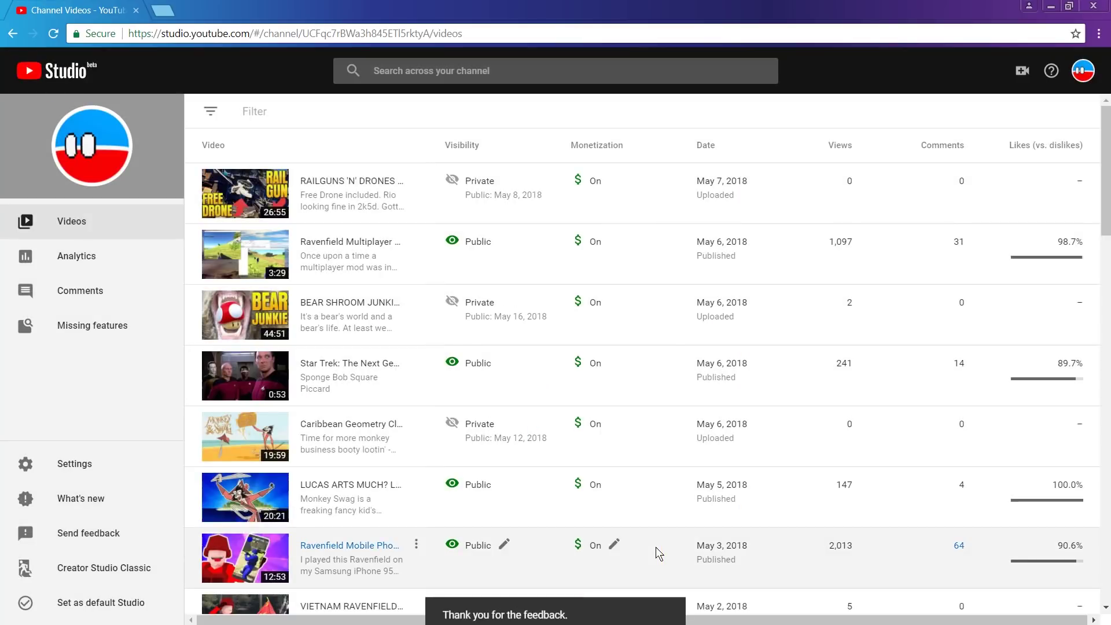
Submit the exit survey as Other, protesting request-review links hidden in overlays, ending 'Pretty != better.'.
click(67, 575)
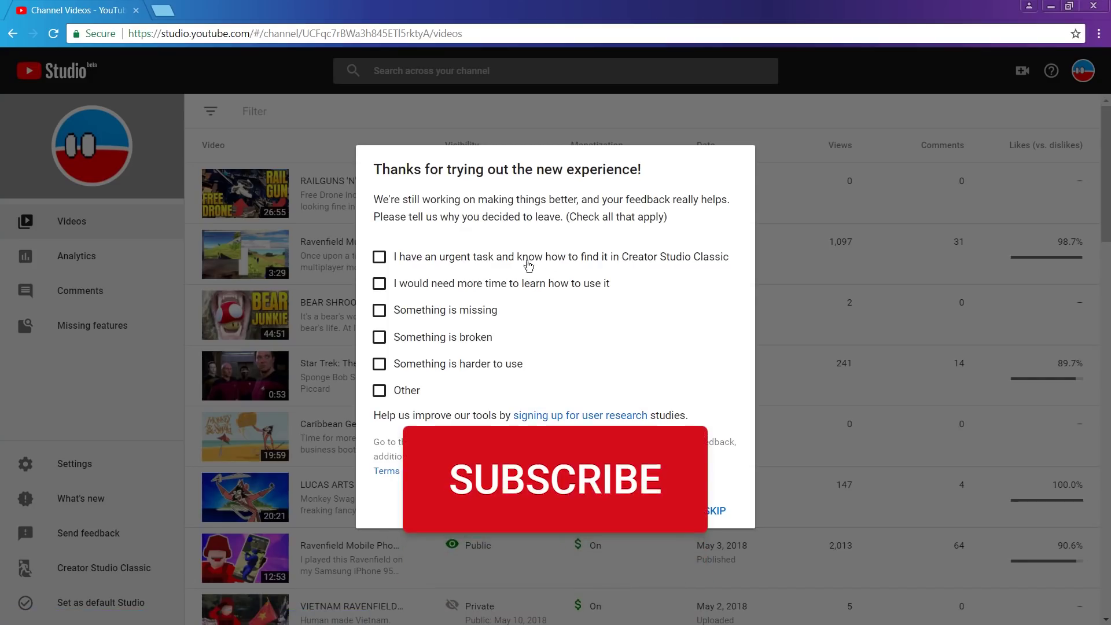
click(411, 398)
text(You are hiding "request review" links from us in tooltips. Why are you doing)
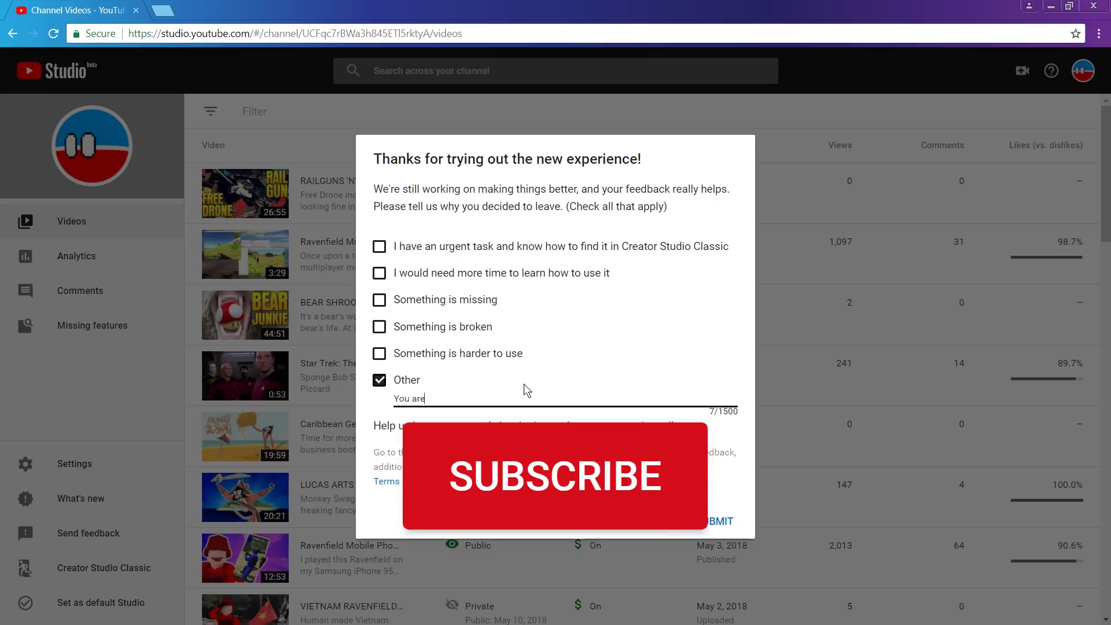
key(ctrl+BackSpace)
key(ctrl+BackSpace)
key(ctrl+BackSpace)
key(ctrl+BackSpace)
text(Stop it.)
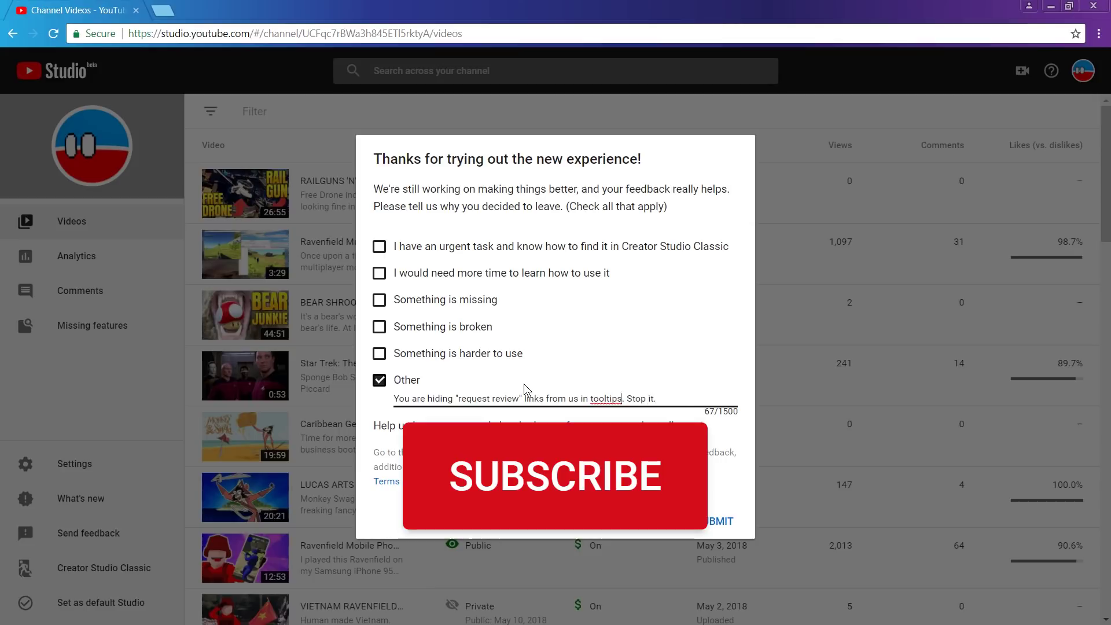
key(Left)
key(Left)
key(Left)
key(Left)
key(Left)
key(Left)
key(Left)
key(Left)
key(Left)
key(Left)
key(BackSpace)
text(overlays)
key(End)
text(Pretty != better.)
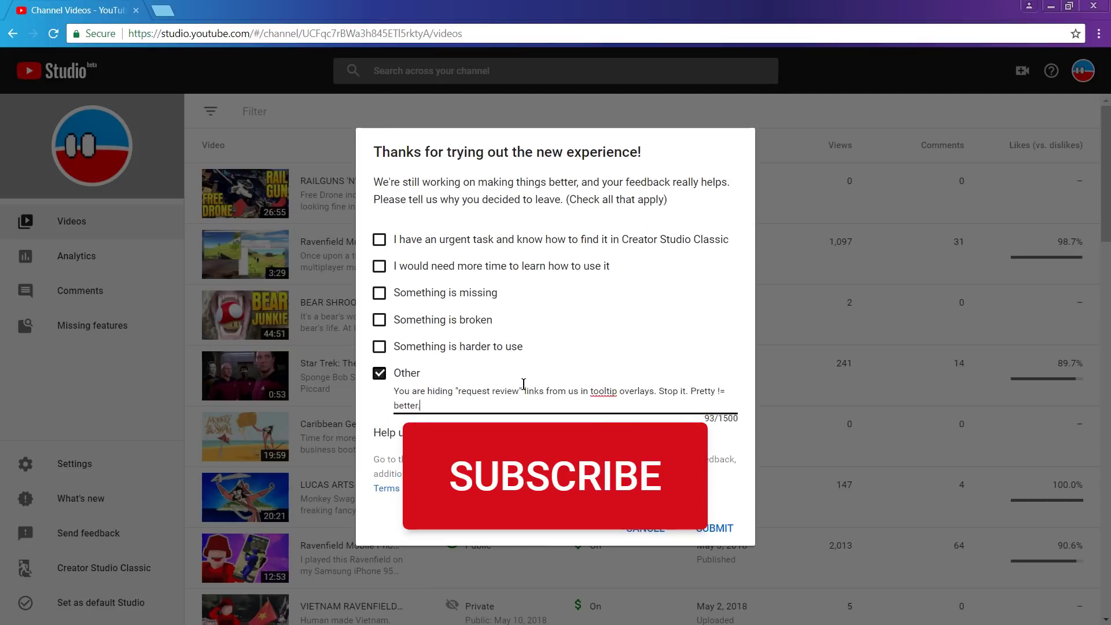
click(710, 530)
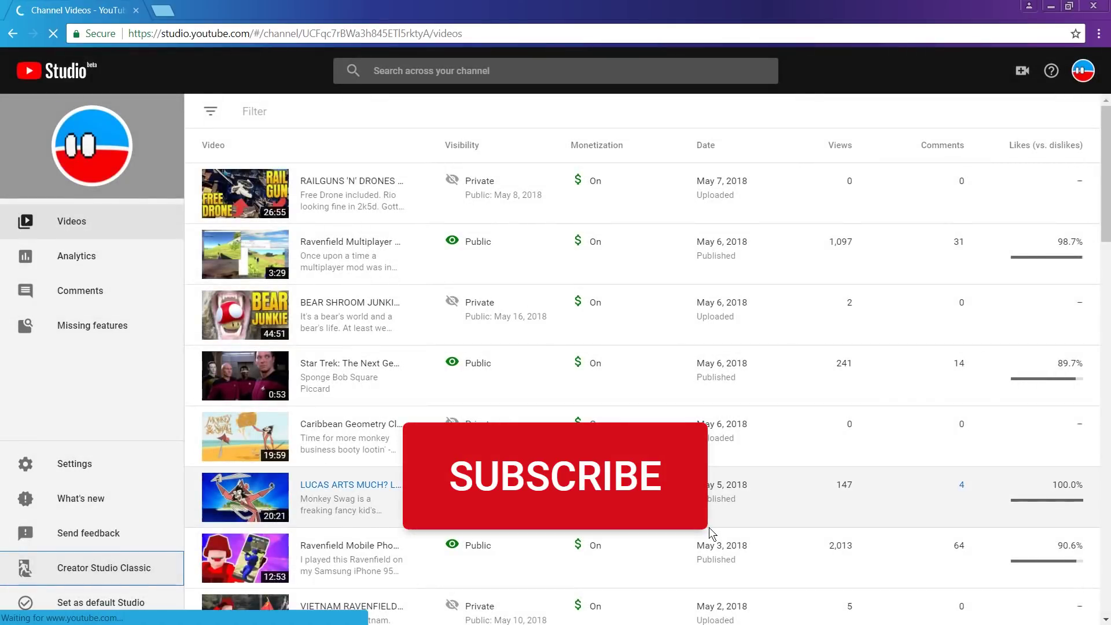